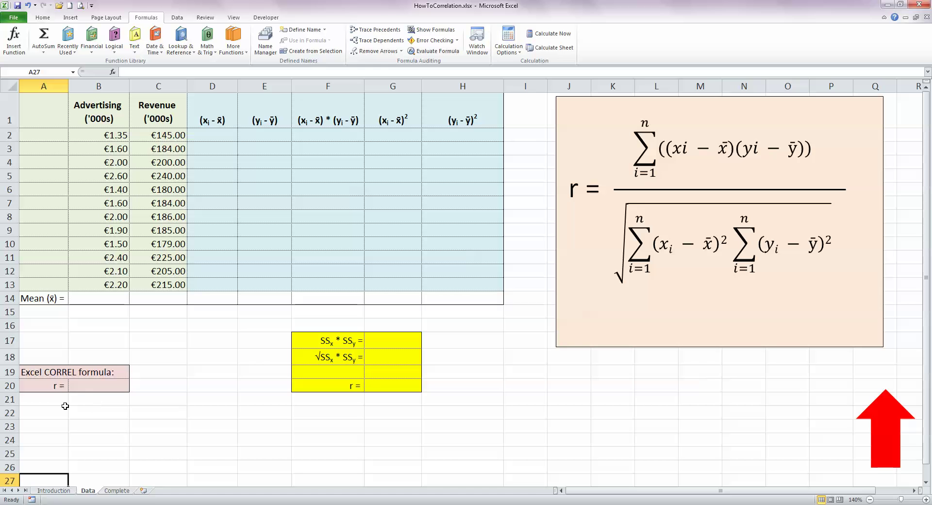
Step: Calculate the correlation coefficient in B20 with the CORREL function, using arrays B2:B13 and C2:C13
left_click(100, 385)
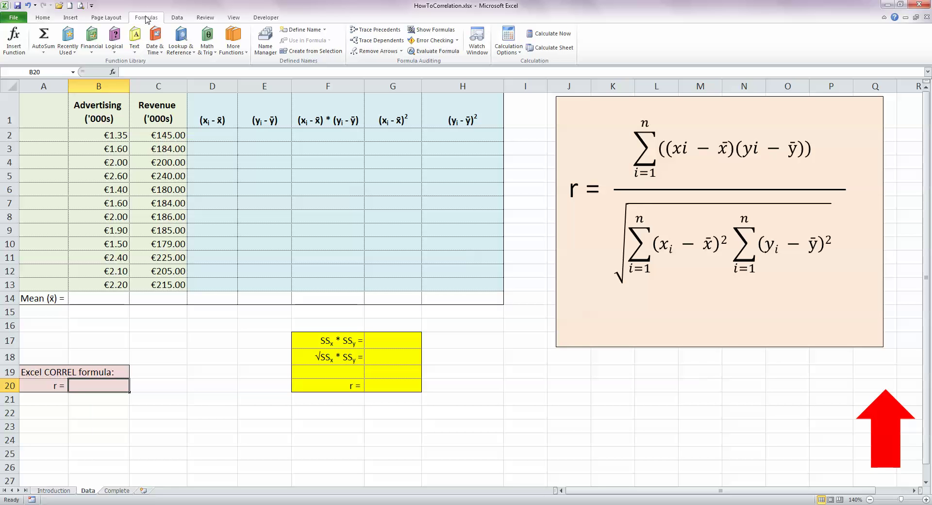
left_click(245, 54)
mouse_move(262, 67)
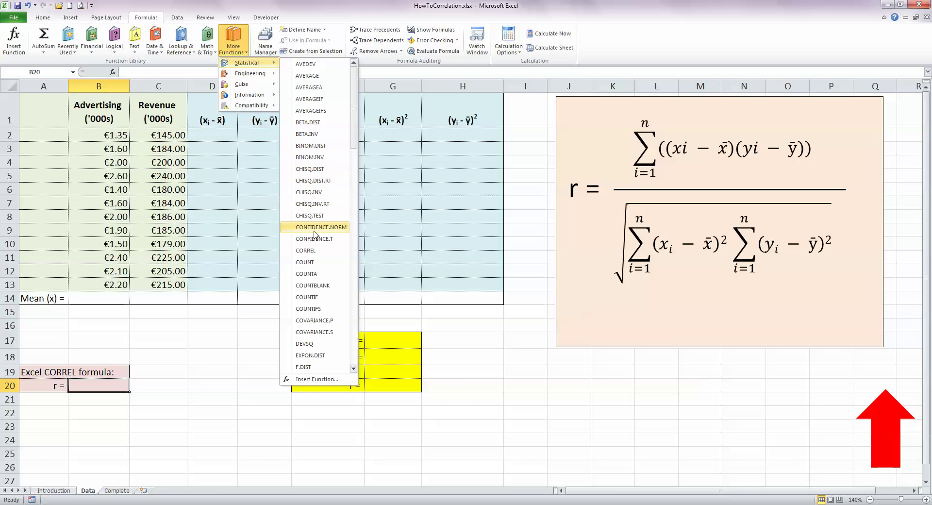
left_click(331, 254)
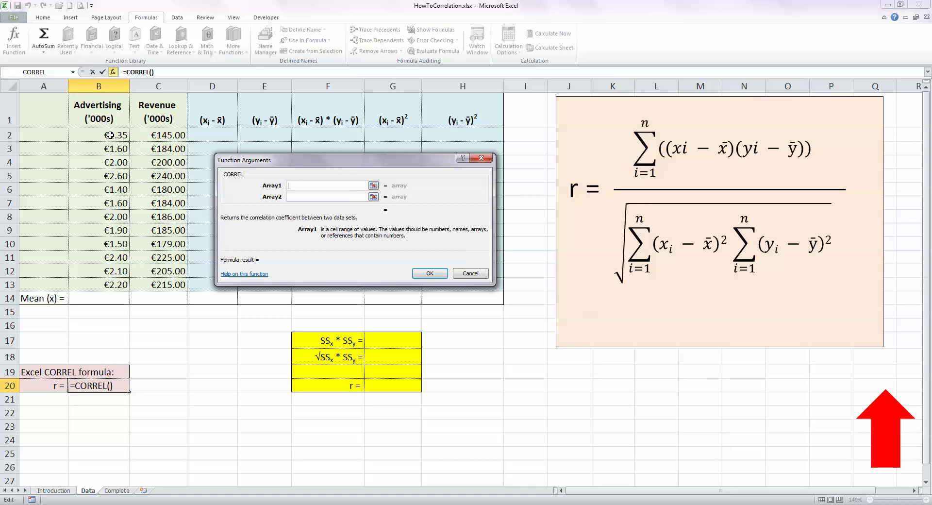
left_click_drag(112, 132, 108, 284)
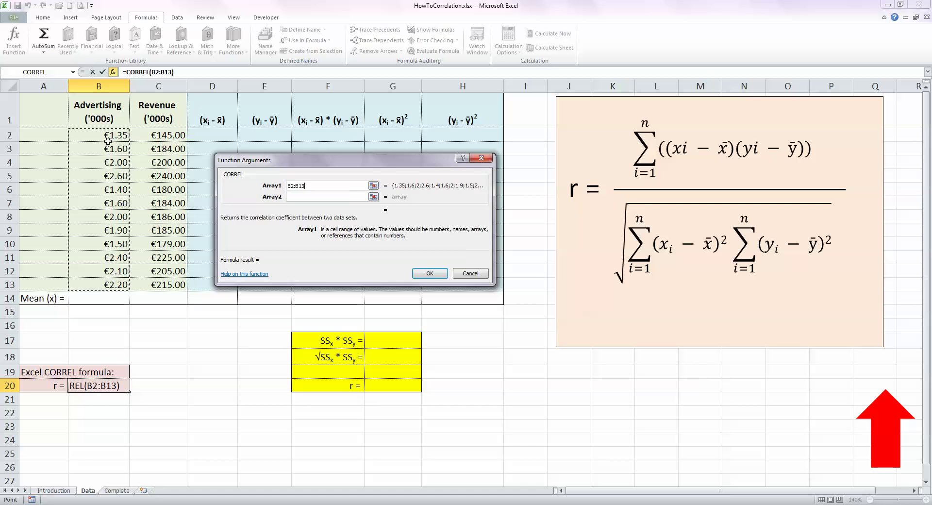
left_click(319, 196)
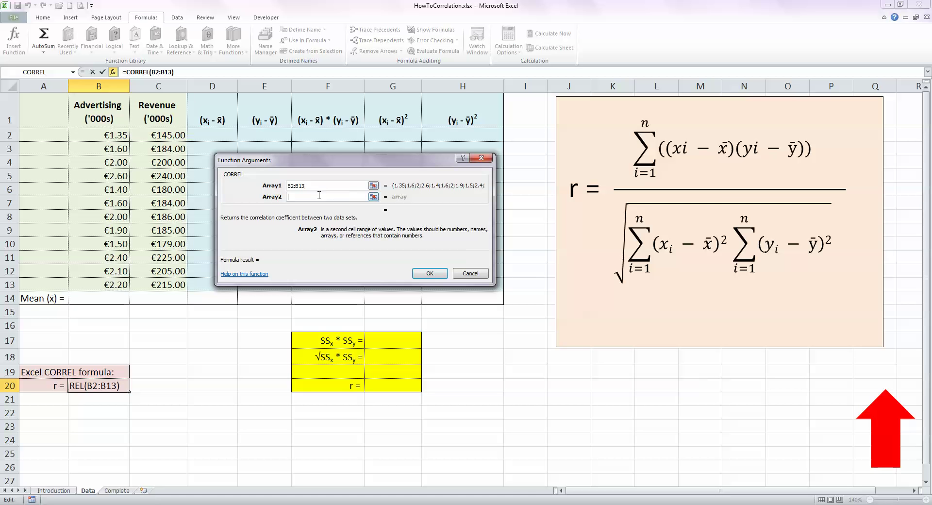
left_click_drag(172, 131, 157, 283)
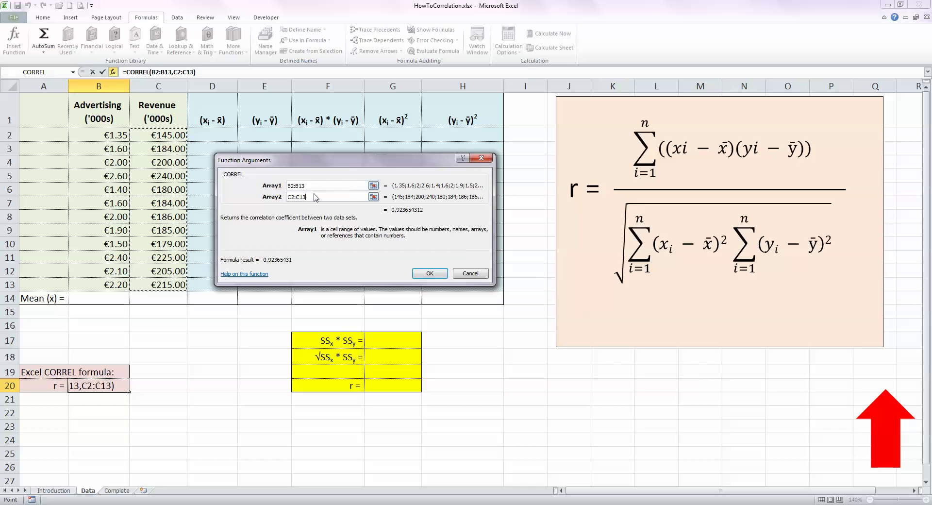
left_click(434, 274)
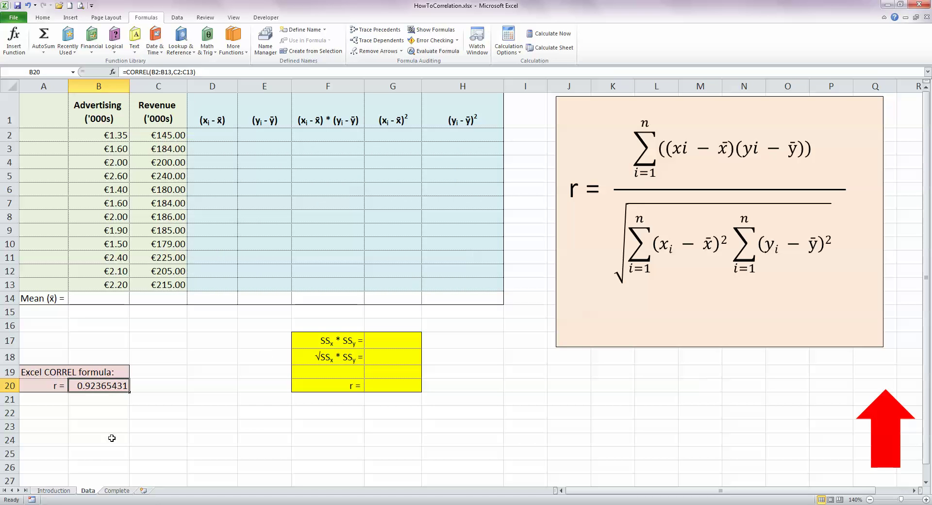
left_click(110, 438)
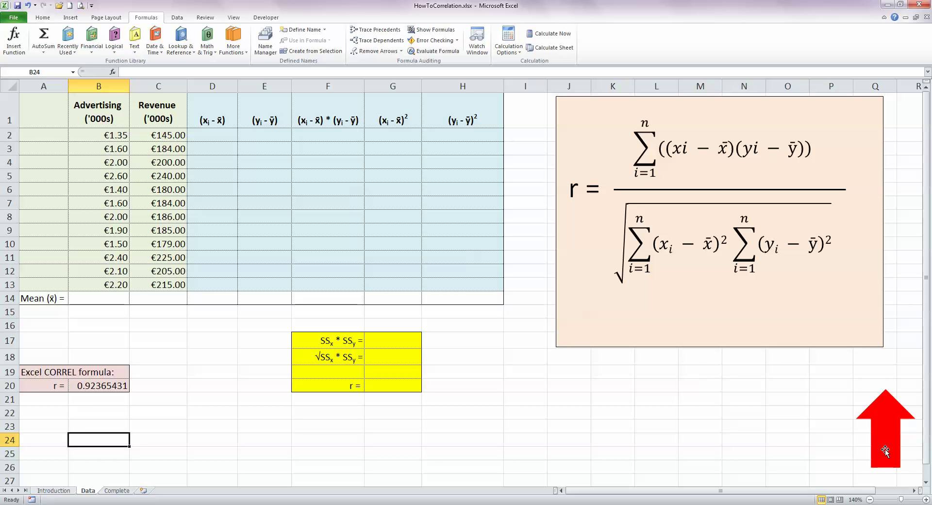
Step: Point out the correlation formula with the red arrow and park the arrow below the formula box
left_click_drag(885, 451, 846, 444)
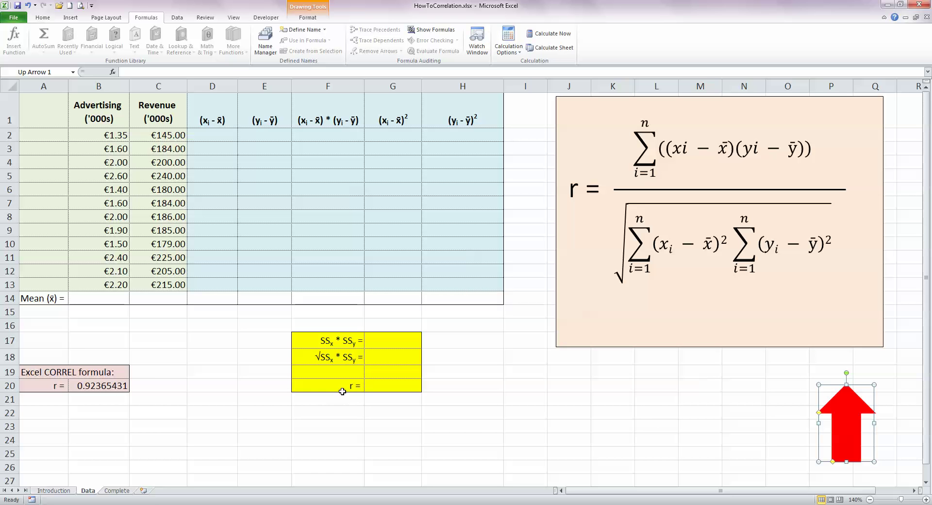
left_click_drag(841, 437, 863, 429)
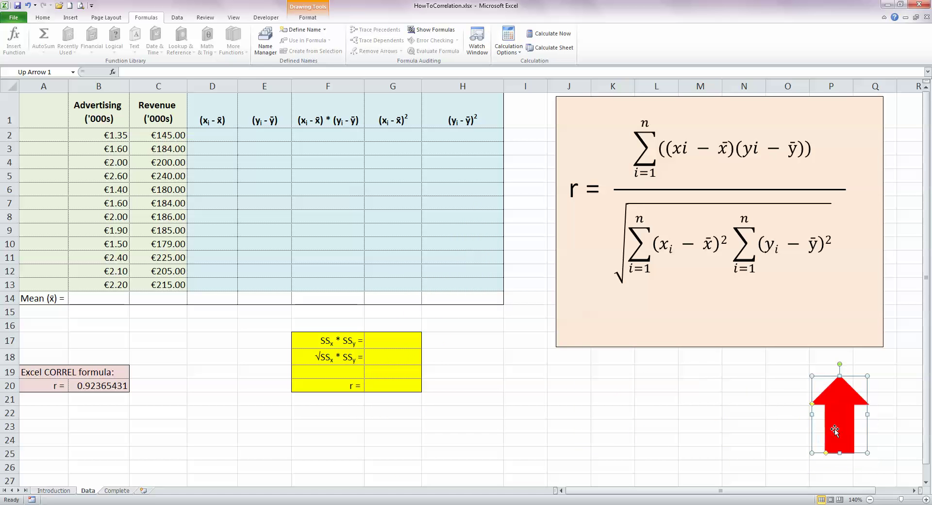
Step: Calculate the Advertising mean in B14 with the formula =average(B2:B13)
left_click(114, 298)
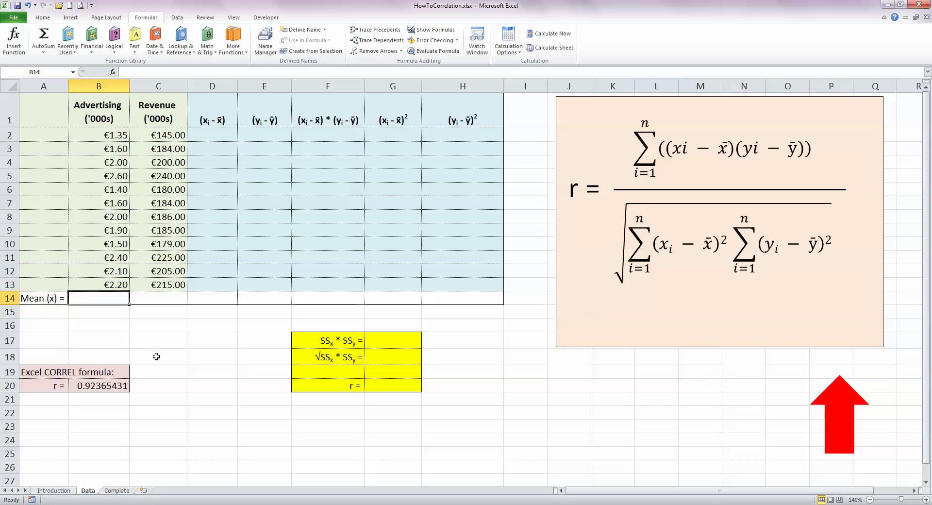
type("=")
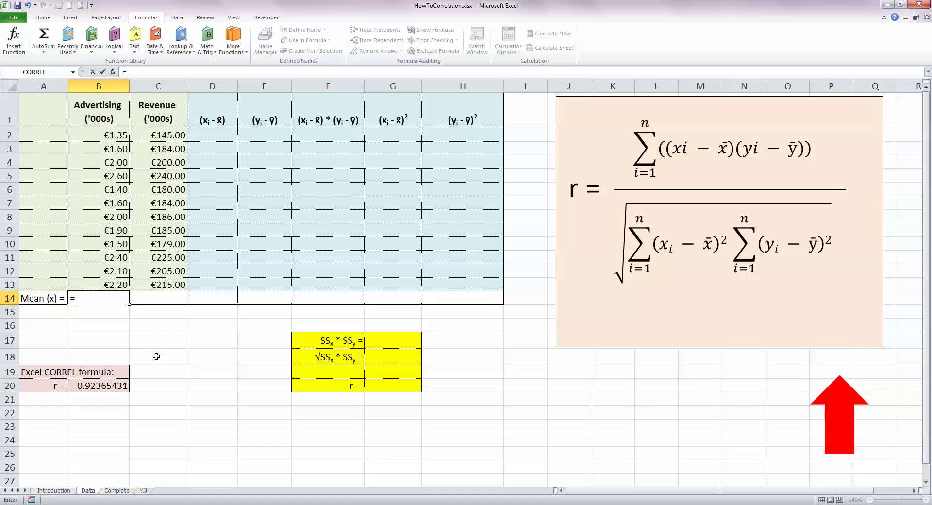
type("average(")
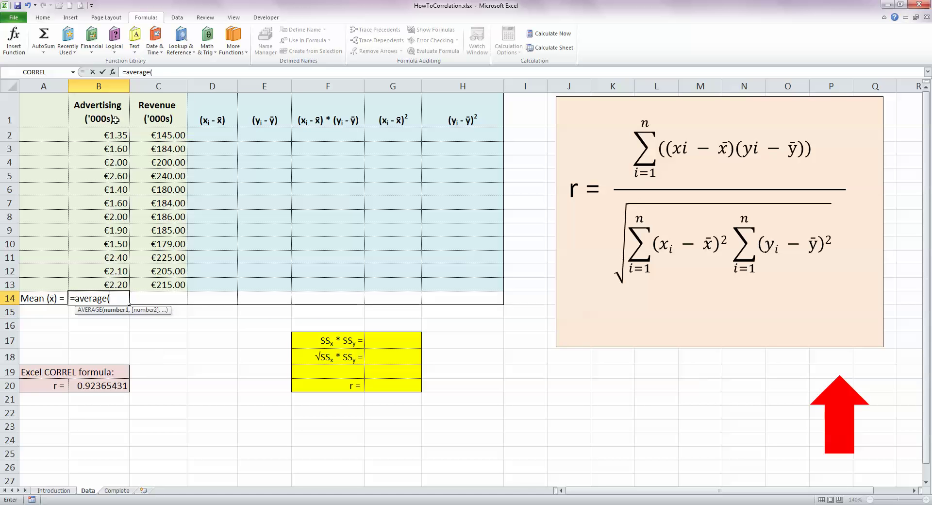
left_click_drag(114, 132, 115, 283)
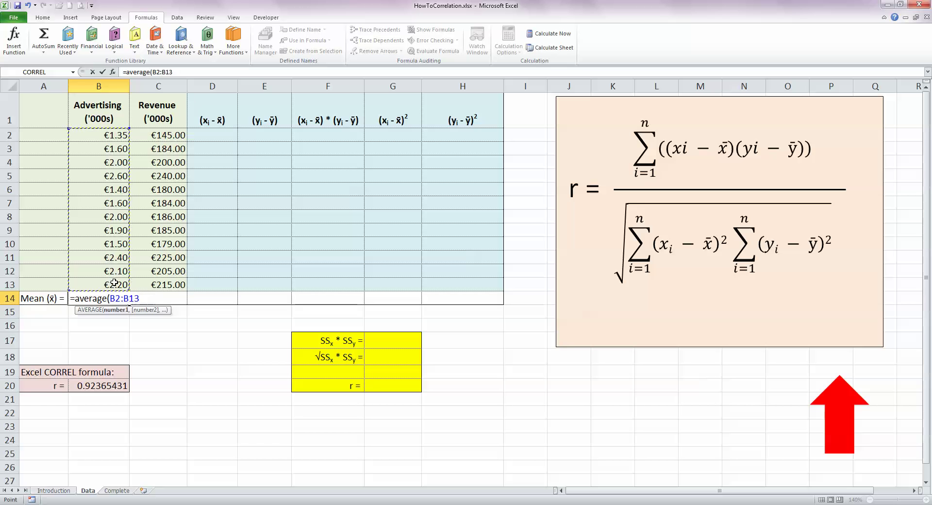
type(")")
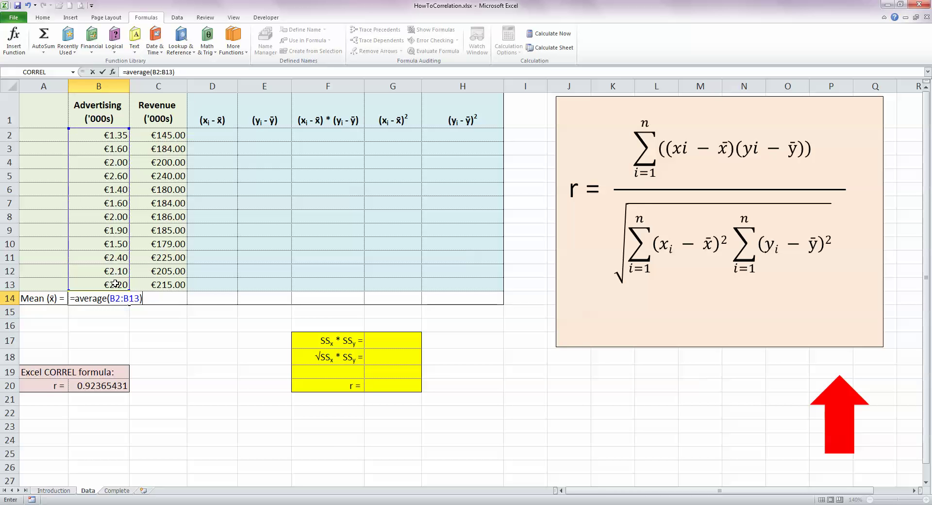
key("Return")
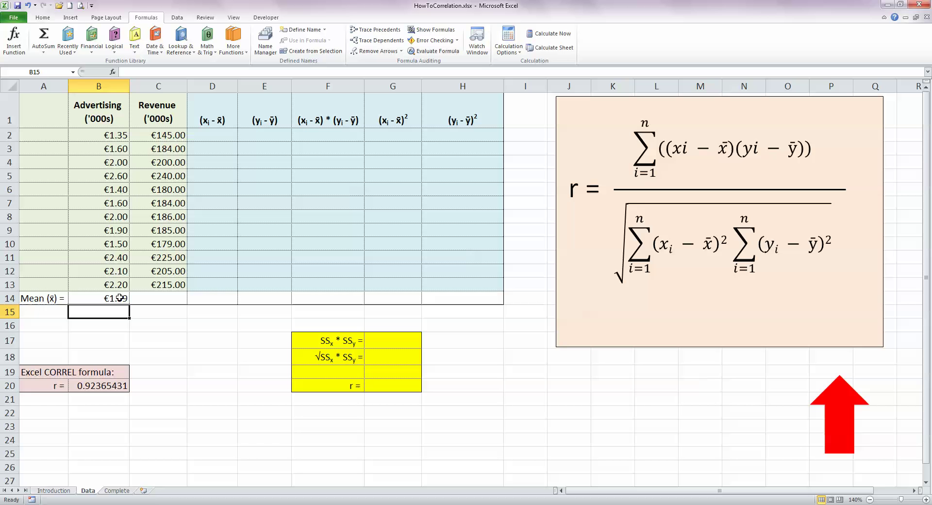
Step: Calculate the Revenue mean in C14 with the formula =average(C2:C13)
left_click(170, 298)
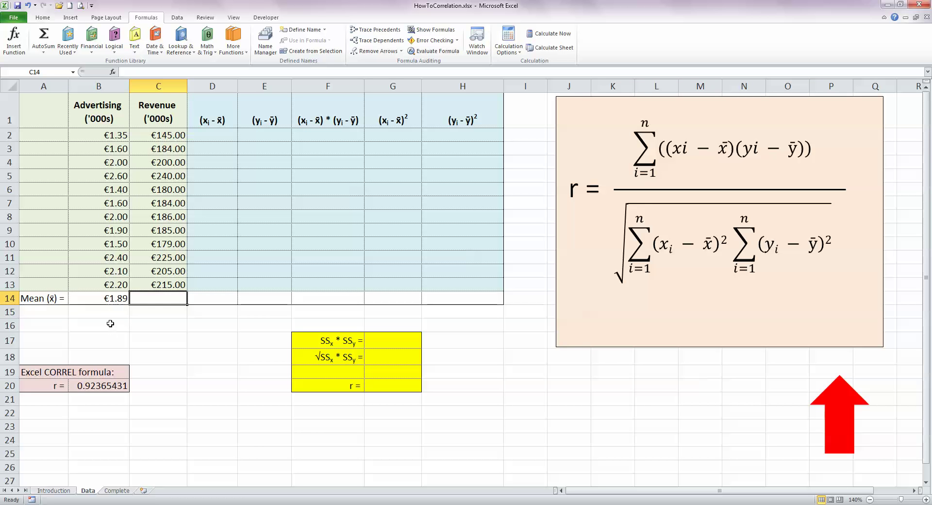
type("=")
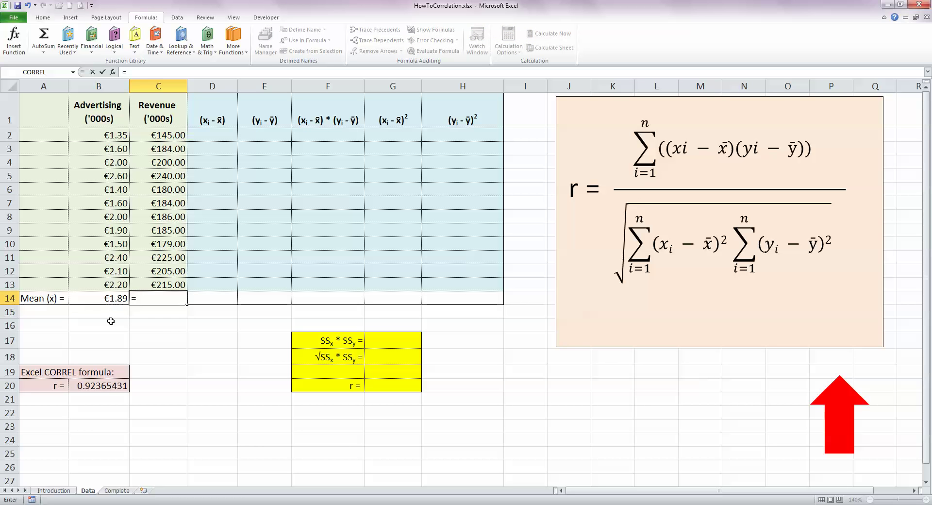
type("average(")
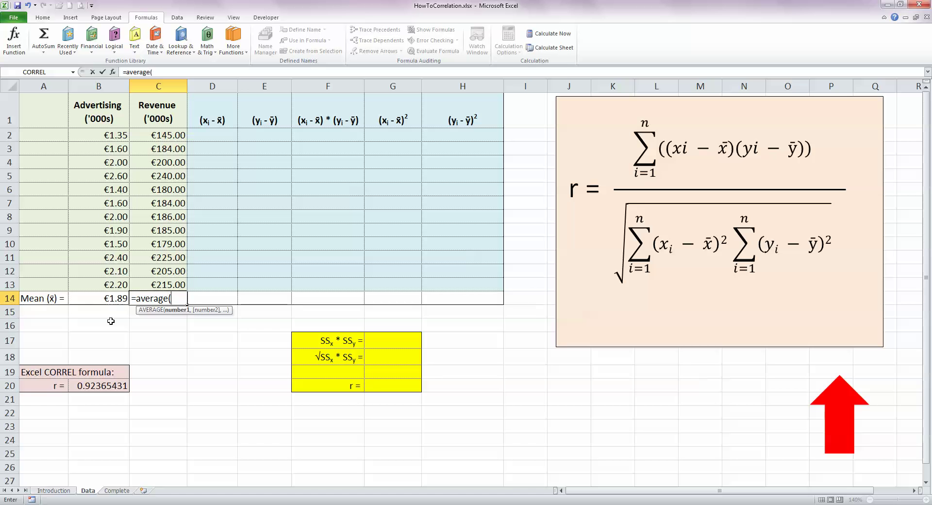
left_click_drag(167, 135, 168, 282)
type(")")
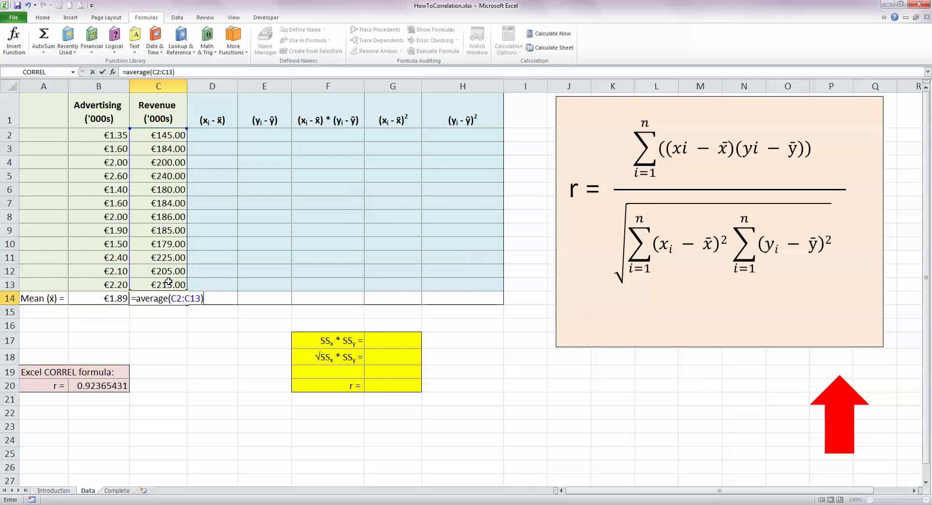
key("Return")
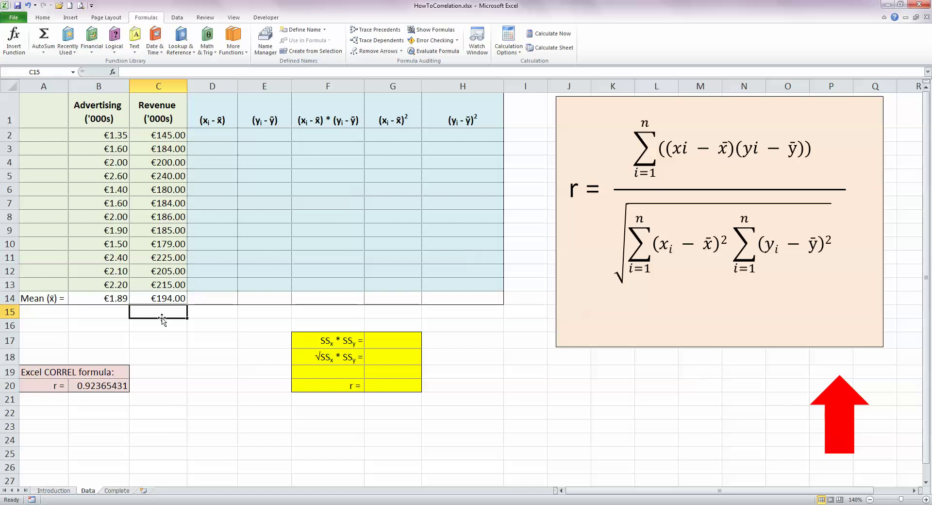
left_click(175, 296)
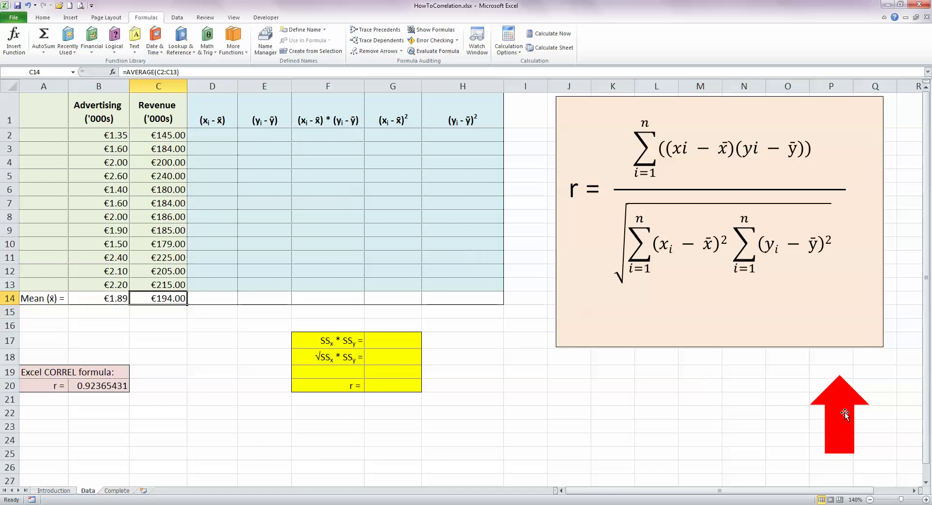
Step: Move the red arrow onto the formula's deviation terms and back below the formula box
left_click_drag(844, 411, 754, 215)
left_click_drag(791, 195, 827, 426)
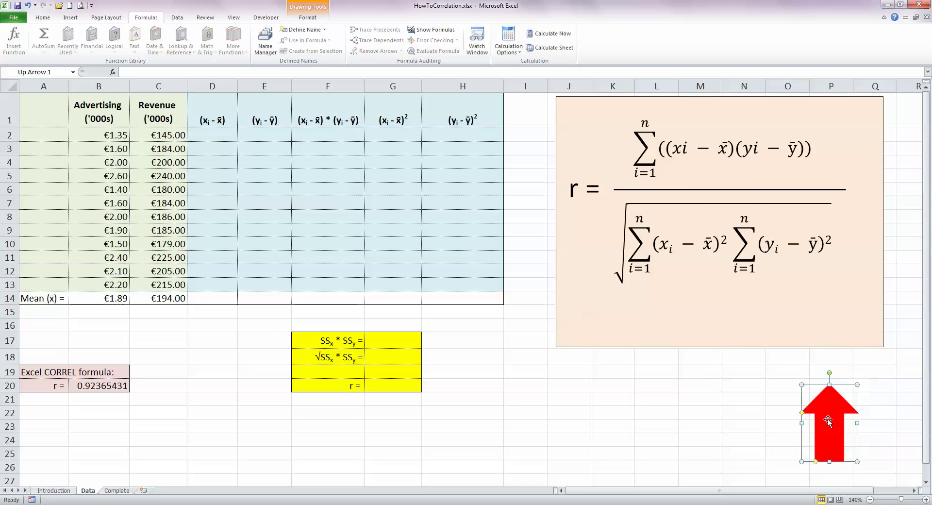
Step: Enter =B2-$B$14 in D2 to compute the first Advertising deviation from its mean, with the mean reference locked
left_click(216, 136)
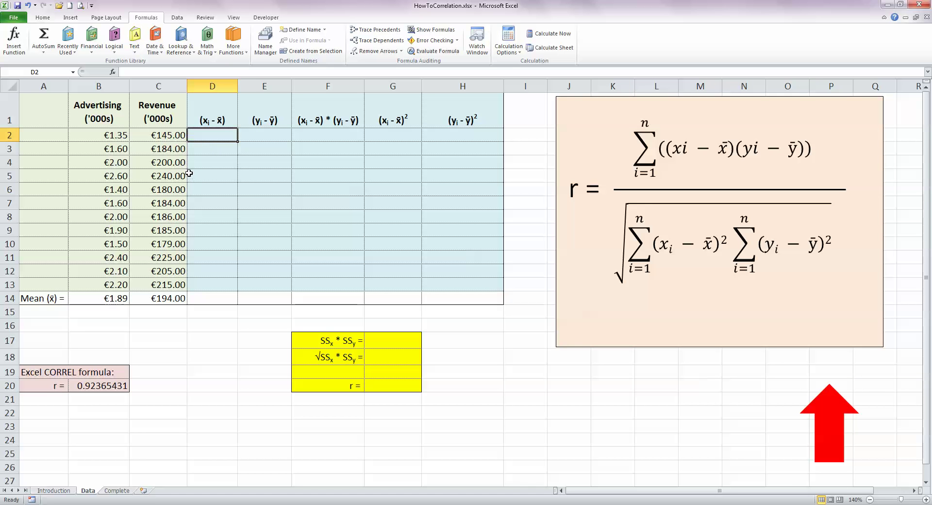
type("=")
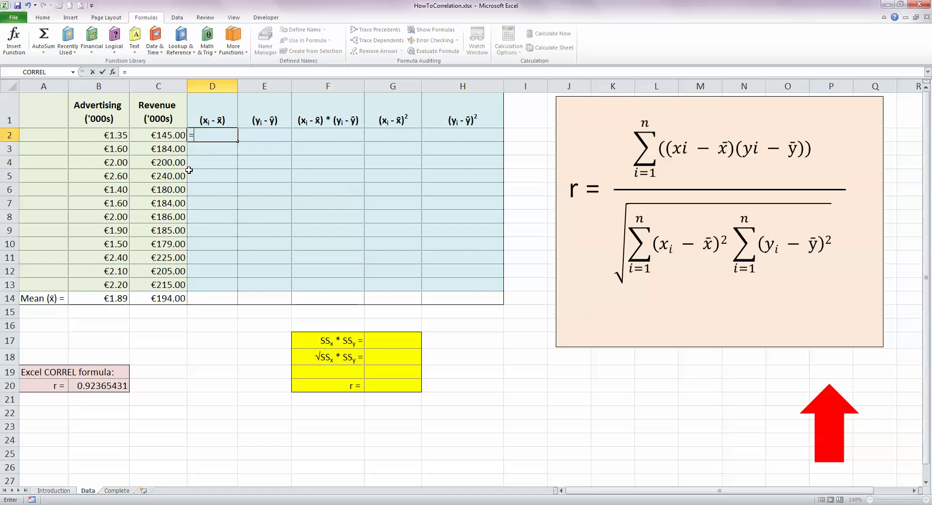
left_click(111, 135)
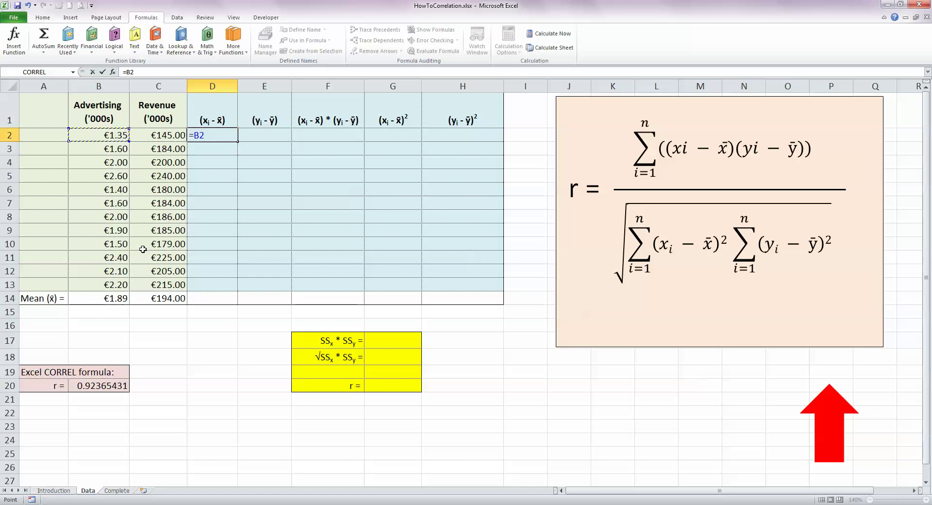
type("-")
left_click(122, 297)
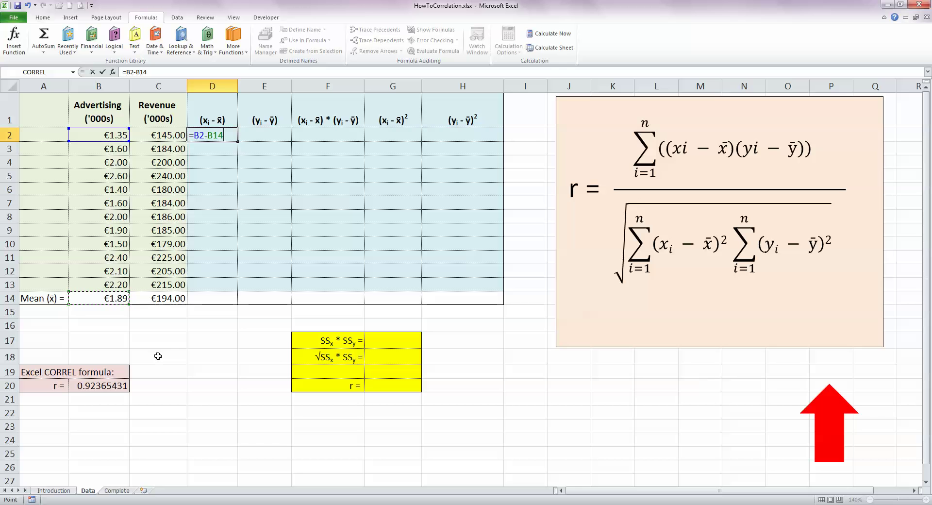
key("F4")
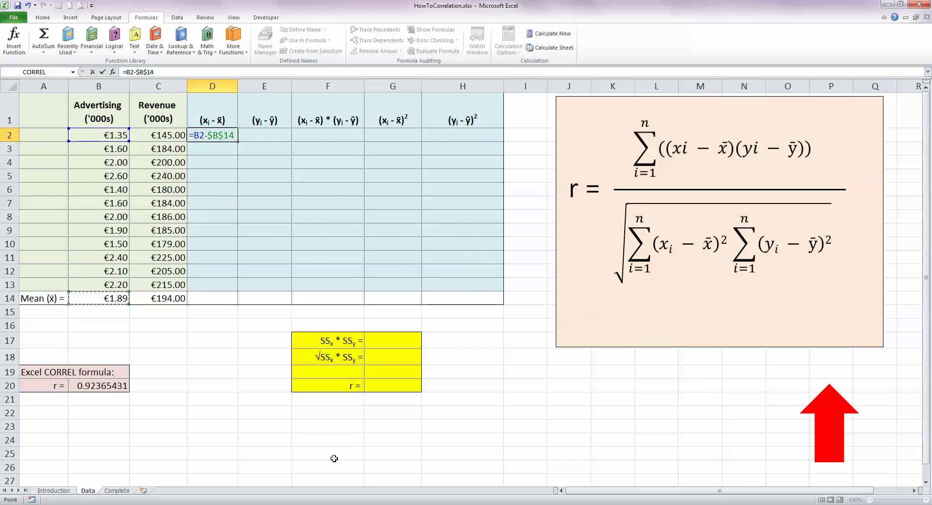
key("Return")
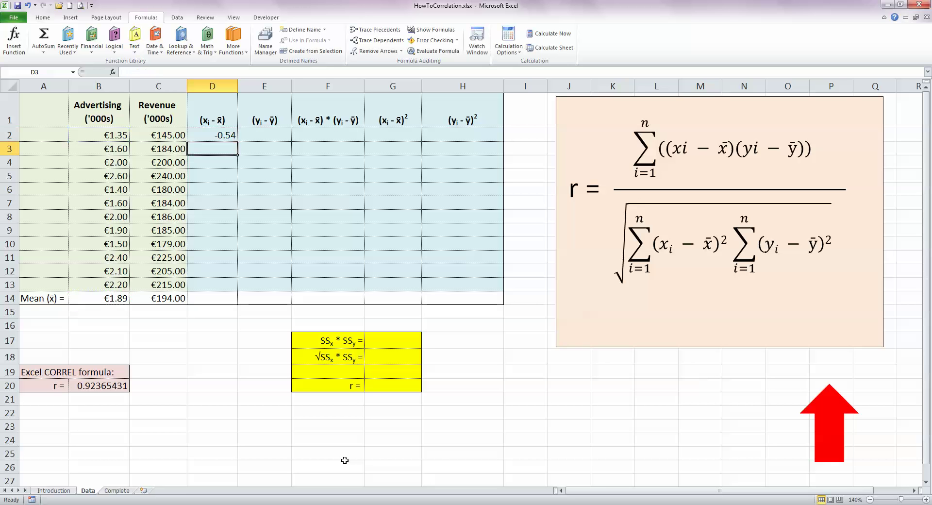
Step: Fill the Advertising deviation formula from D2 down to D13 and shift the red arrow further below the formula box
left_click(227, 135)
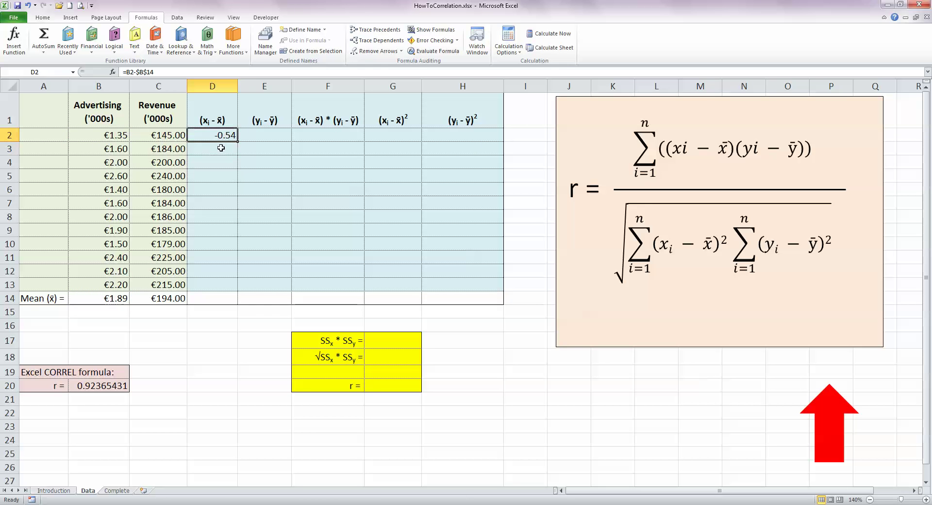
left_click_drag(237, 141, 235, 290)
left_click_drag(828, 430, 851, 450)
Step: Compute the Revenue deviations from the mean by entering =C2-$C$14 in E2 and filling it down to E13
left_click(275, 134)
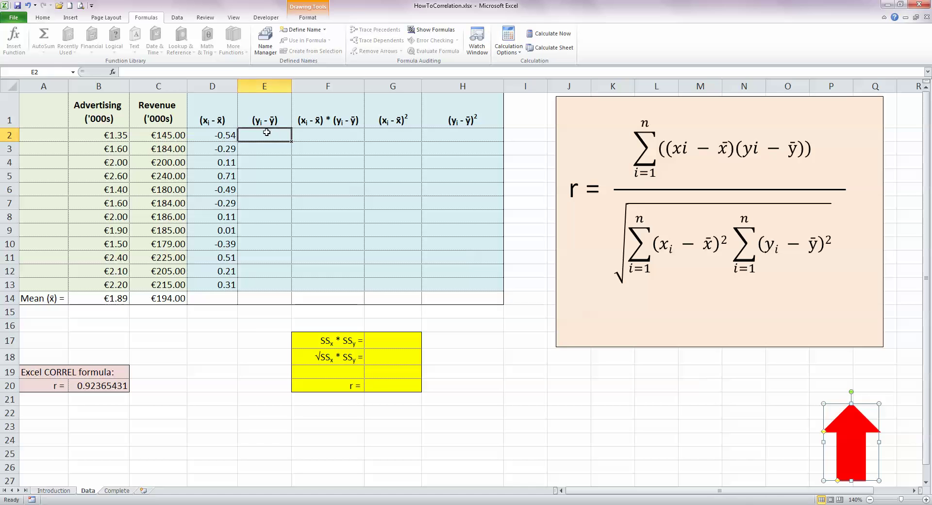
type("=")
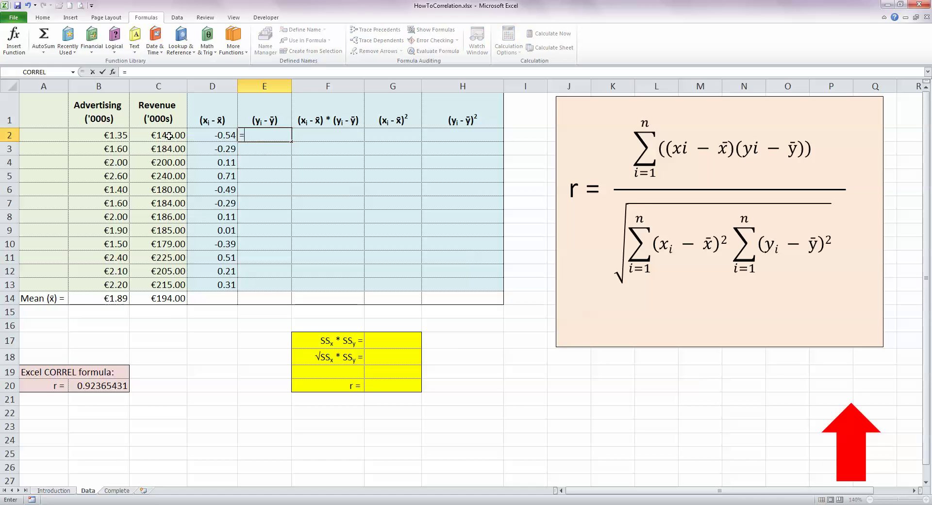
left_click(169, 137)
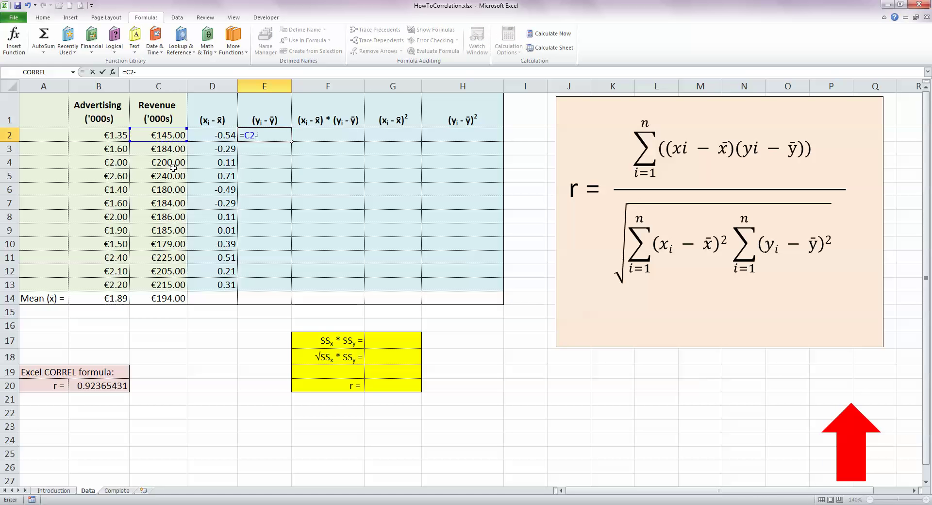
left_click(173, 299)
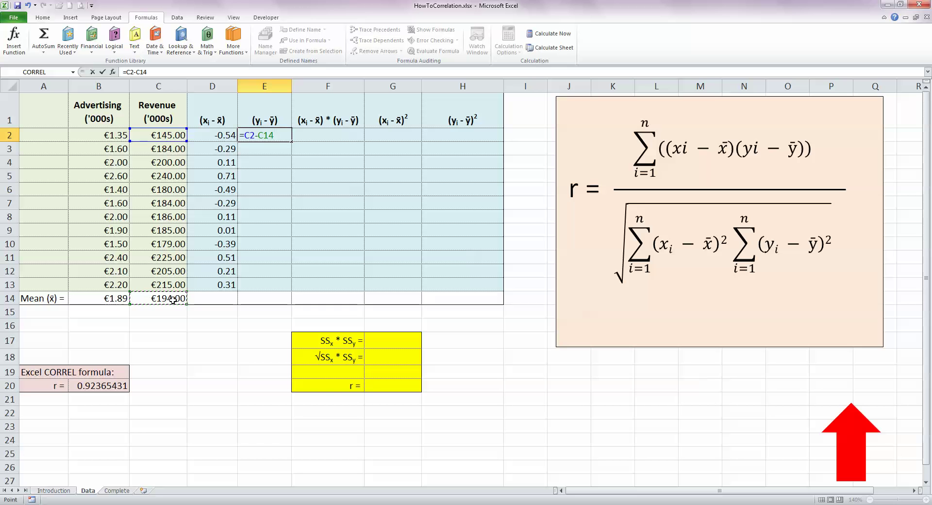
key("F4")
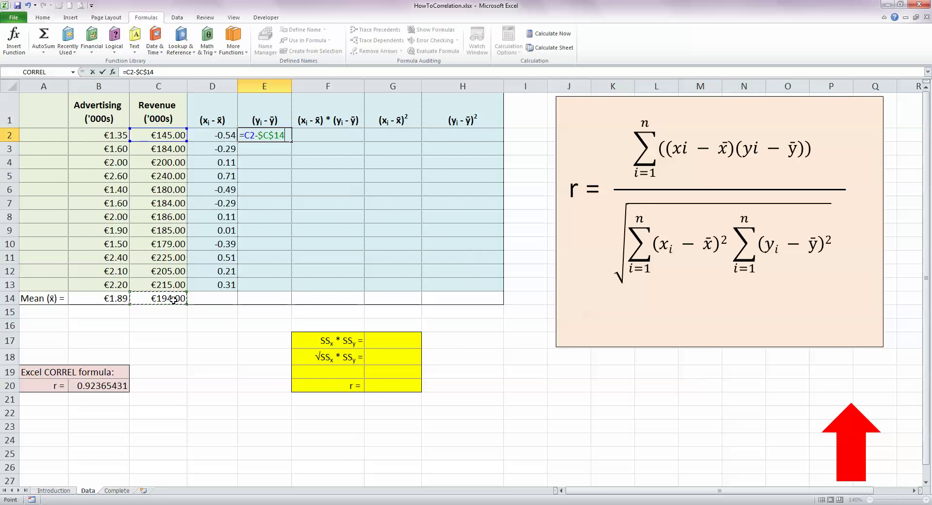
key("Return")
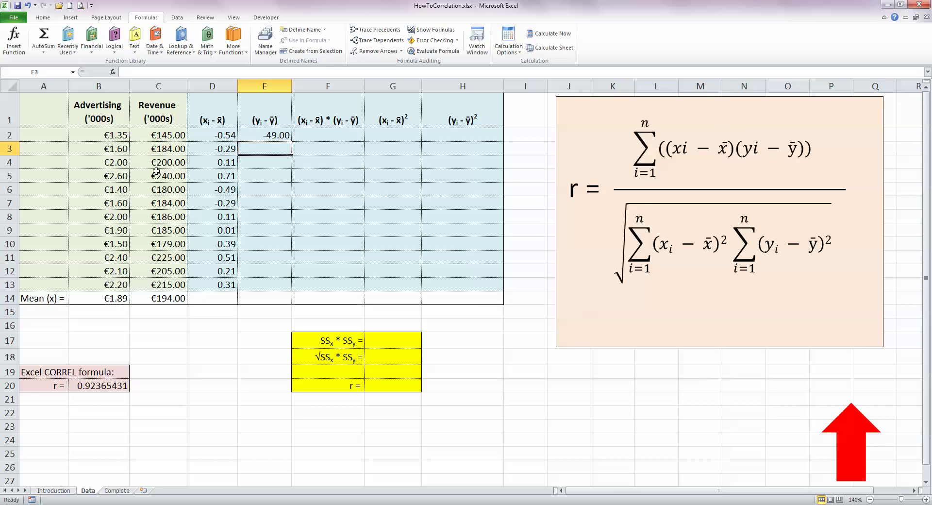
left_click(267, 134)
left_click_drag(291, 143, 278, 285)
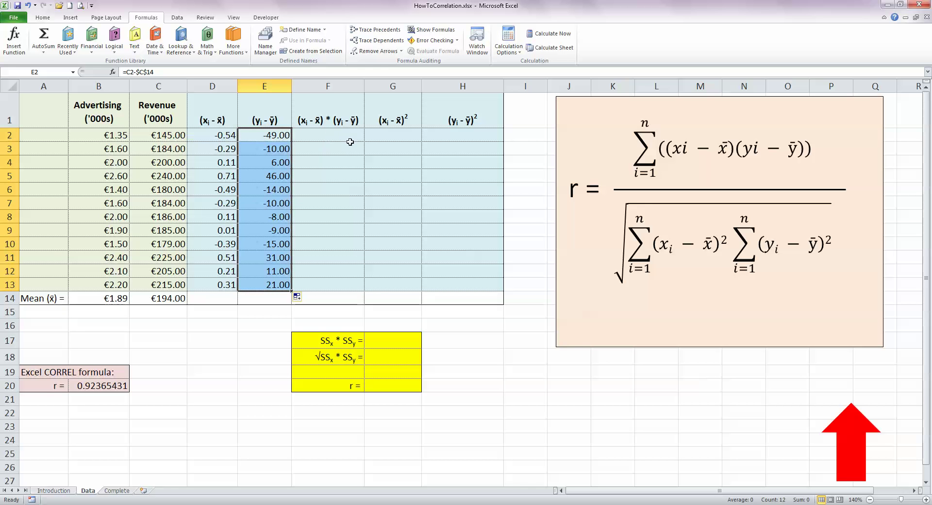
Step: Move the red arrow slightly upward and calculate the deviation products in F2:F13 with =D2*E2 filled down from F2
left_click(329, 136)
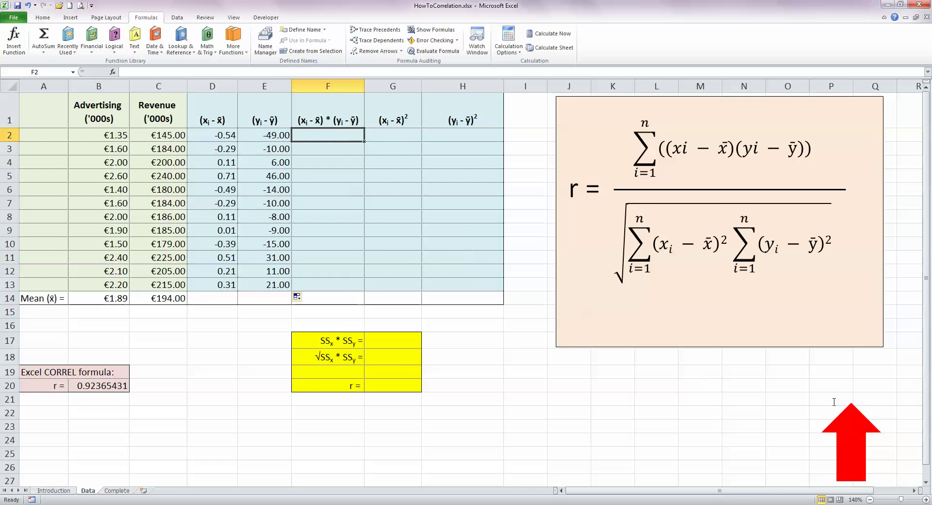
left_click_drag(856, 458, 846, 442)
left_click(346, 132)
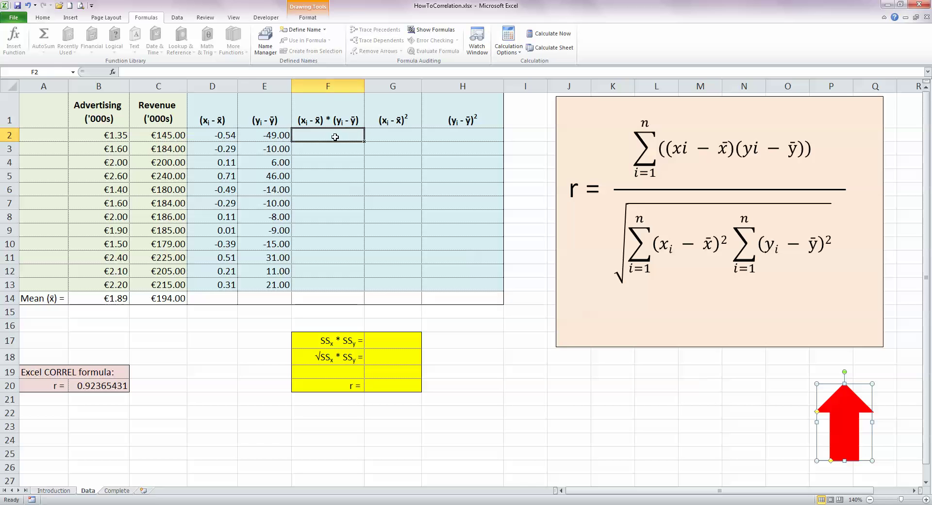
type("=")
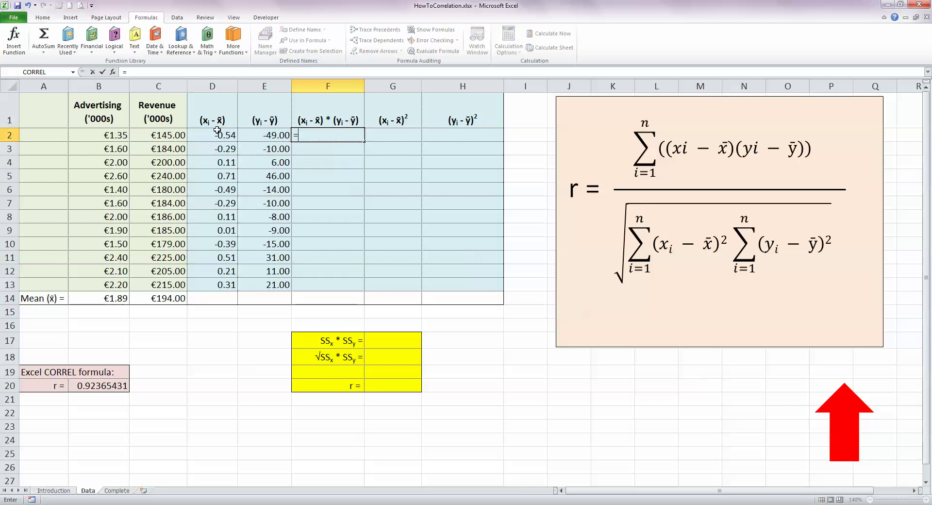
left_click(229, 135)
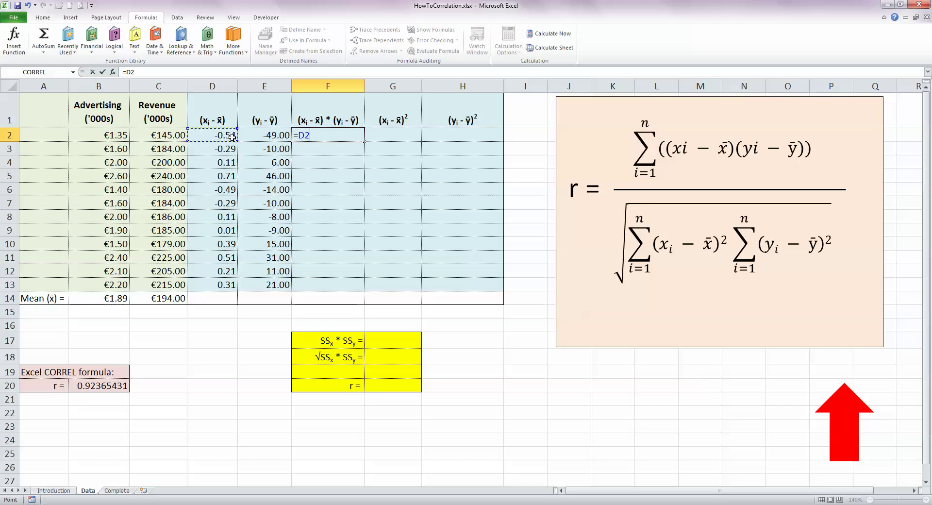
type("*")
left_click(273, 136)
key("Return")
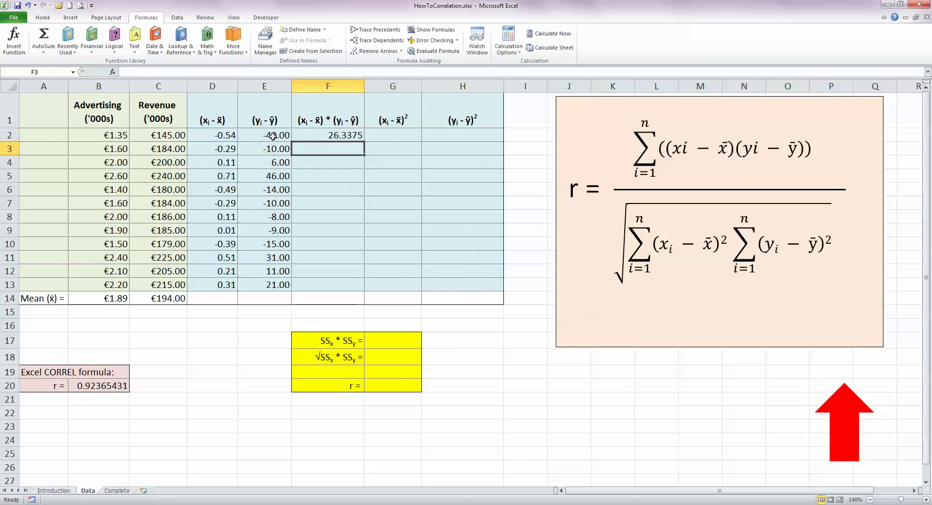
left_click(345, 135)
left_click_drag(363, 142, 360, 290)
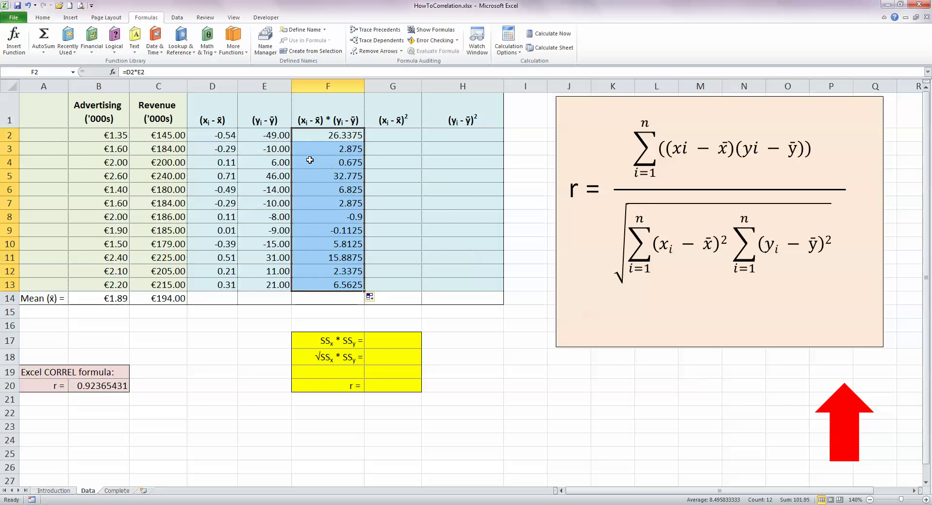
Step: Sum the deviation products in F14 with the formula =sum(F2:F13)
left_click(849, 406)
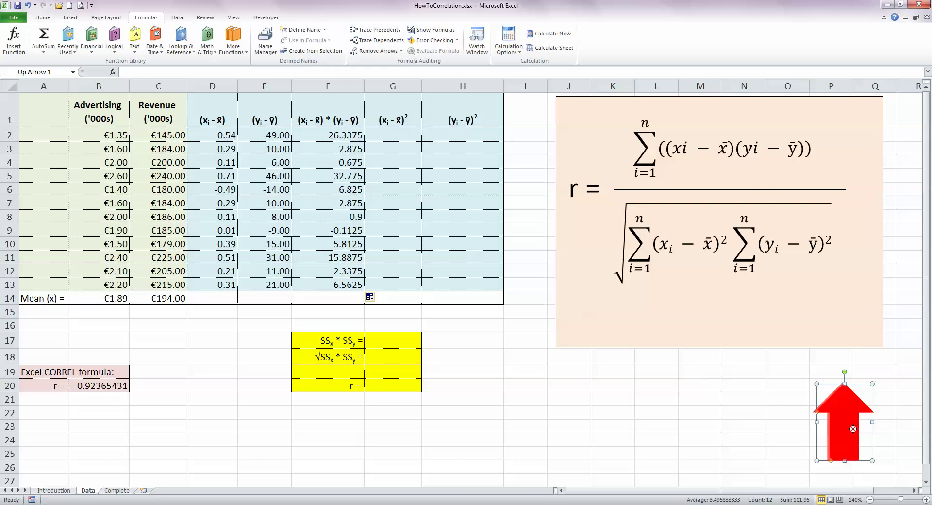
mouse_move(850, 406)
left_mouse_down()
mouse_move(766, 255)
mouse_move(687, 194)
mouse_move(799, 201)
mouse_move(713, 202)
mouse_move(791, 201)
mouse_move(652, 223)
mouse_move(835, 435)
left_mouse_up()
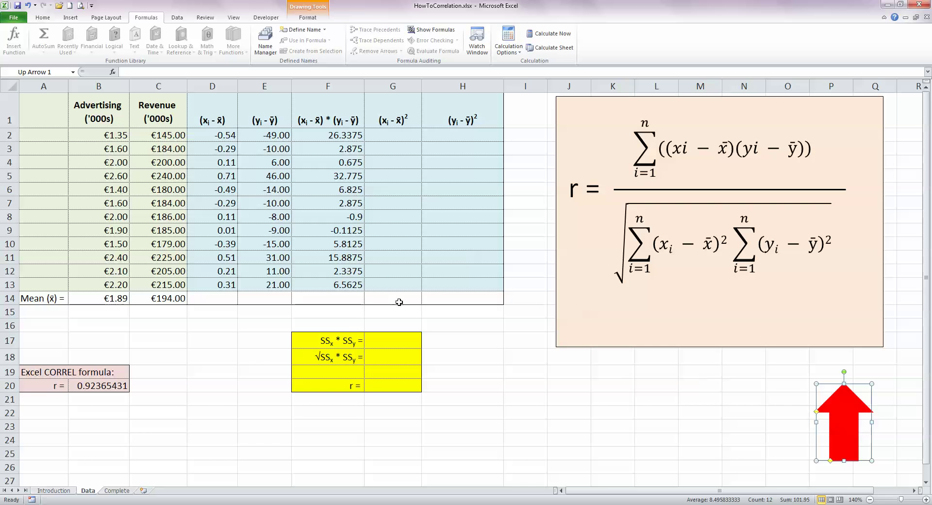
left_click(345, 301)
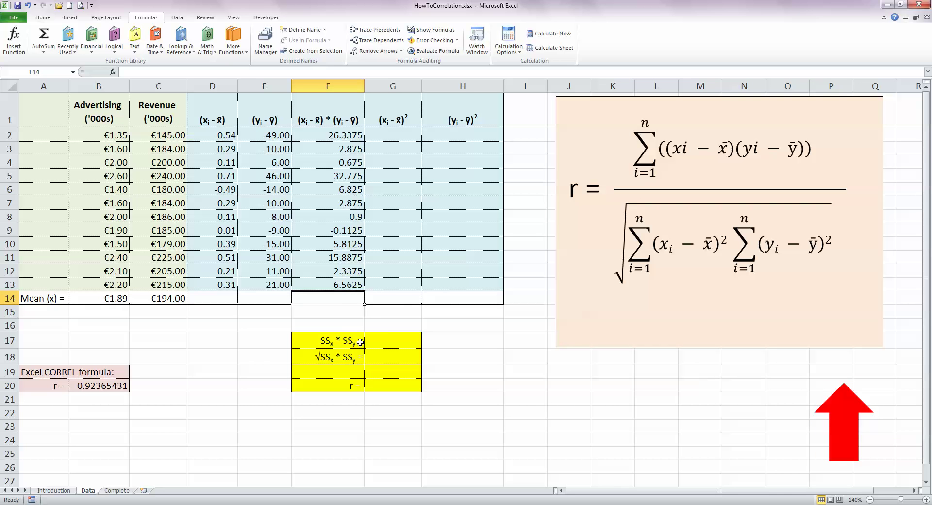
type("=sum(")
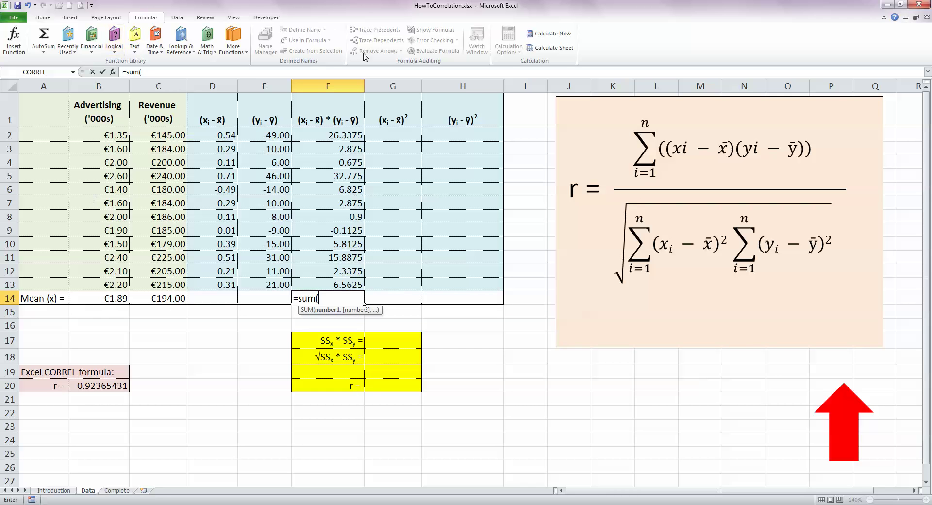
left_click_drag(347, 136, 352, 284)
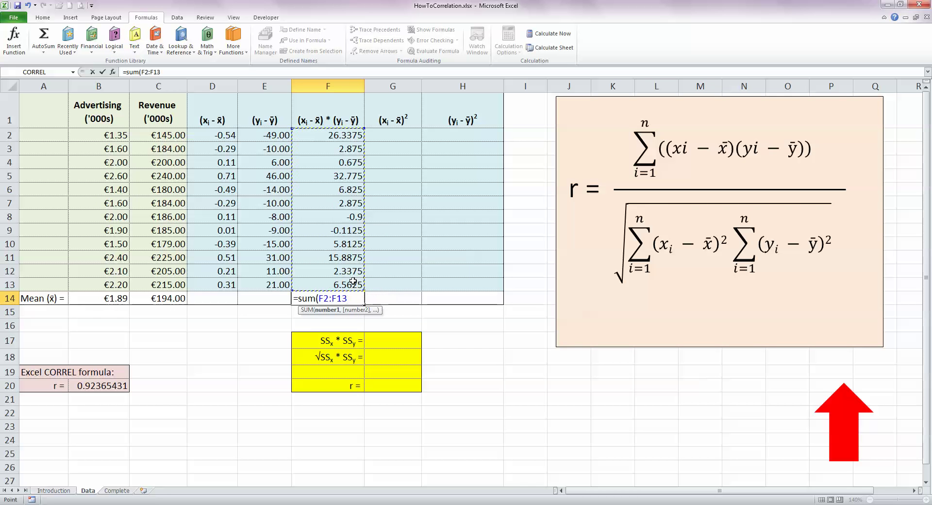
type(")")
key("Return")
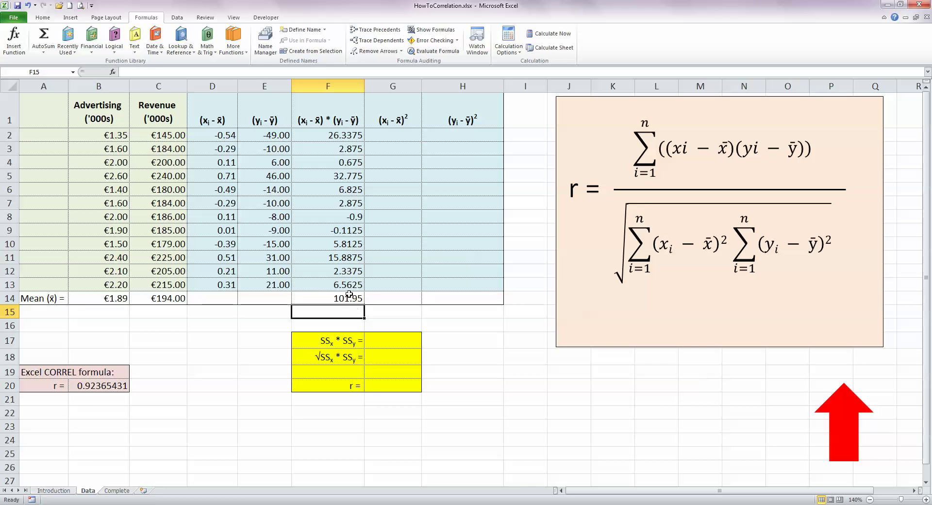
Step: Nudge the red arrow below the formula box and calculate the squared Advertising deviations in G2:G13 with =D2^2 filled down from G2
mouse_move(846, 430)
left_mouse_down()
mouse_move(783, 234)
mouse_move(628, 221)
mouse_move(823, 229)
mouse_move(669, 226)
mouse_move(853, 436)
left_mouse_up()
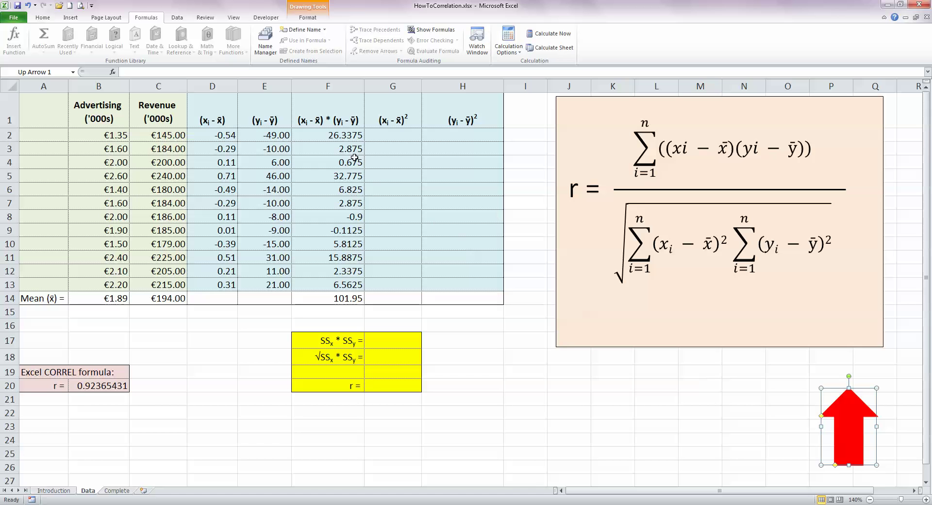
left_click(407, 130)
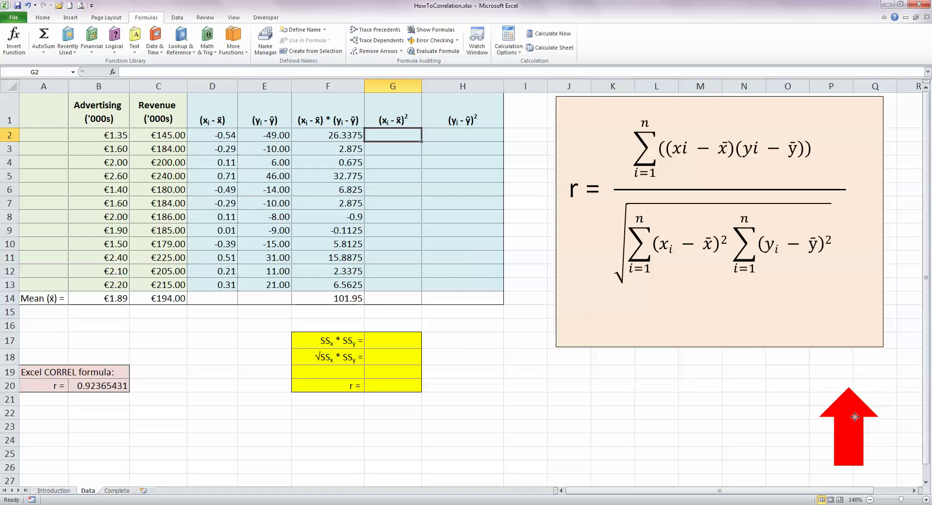
mouse_move(854, 416)
left_mouse_down()
mouse_move(678, 307)
mouse_move(667, 284)
mouse_move(726, 277)
mouse_move(729, 319)
mouse_move(859, 416)
left_mouse_up()
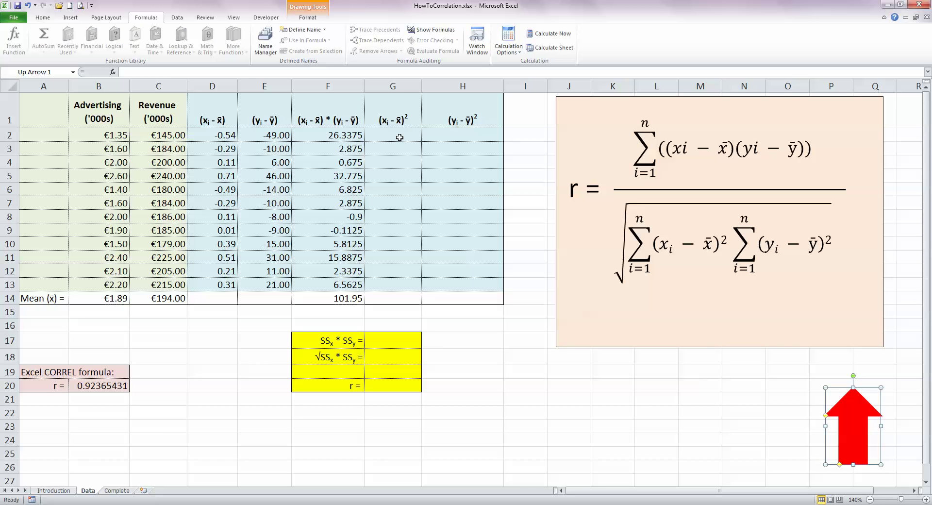
left_click(400, 137)
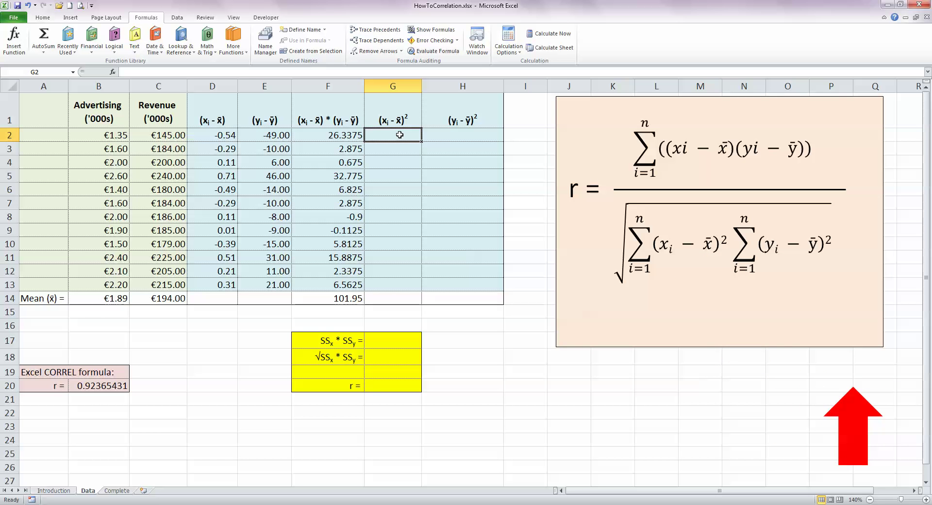
type("=")
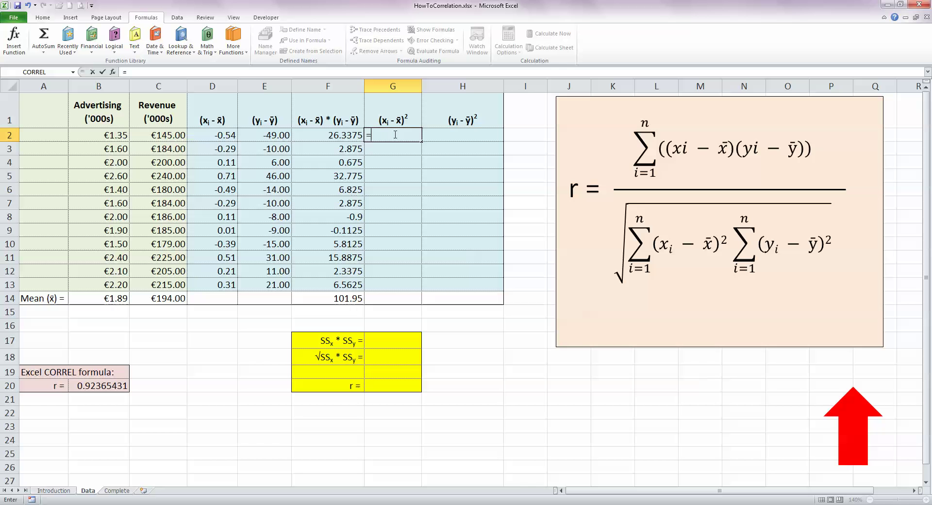
left_click(217, 136)
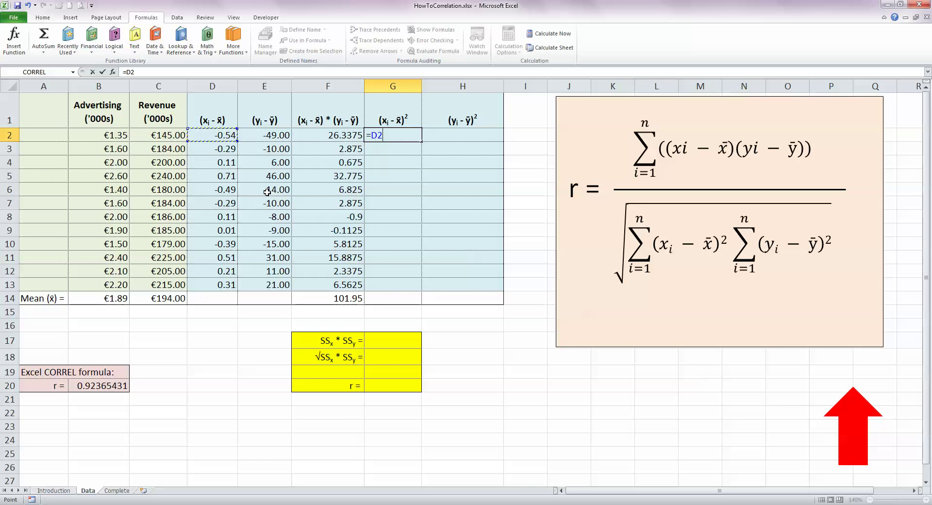
type("^2")
key("Return")
left_click(409, 134)
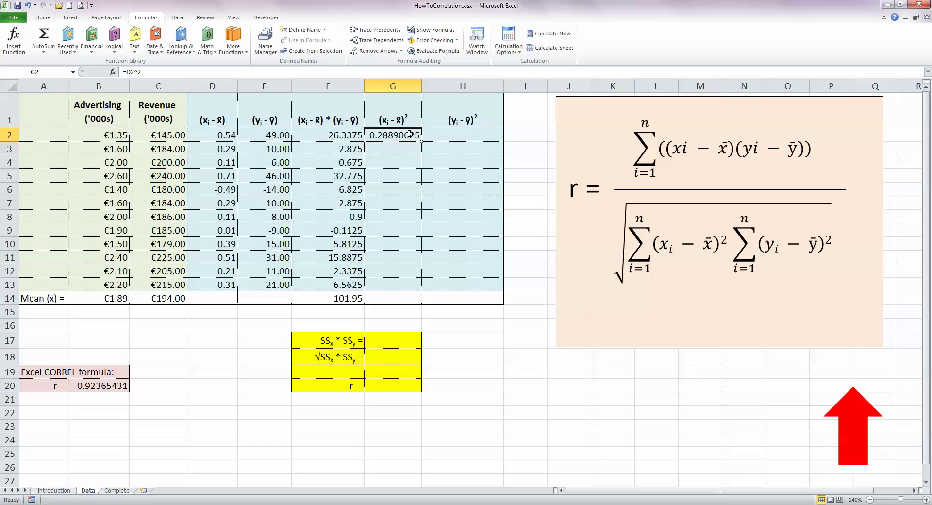
left_click_drag(421, 141, 410, 289)
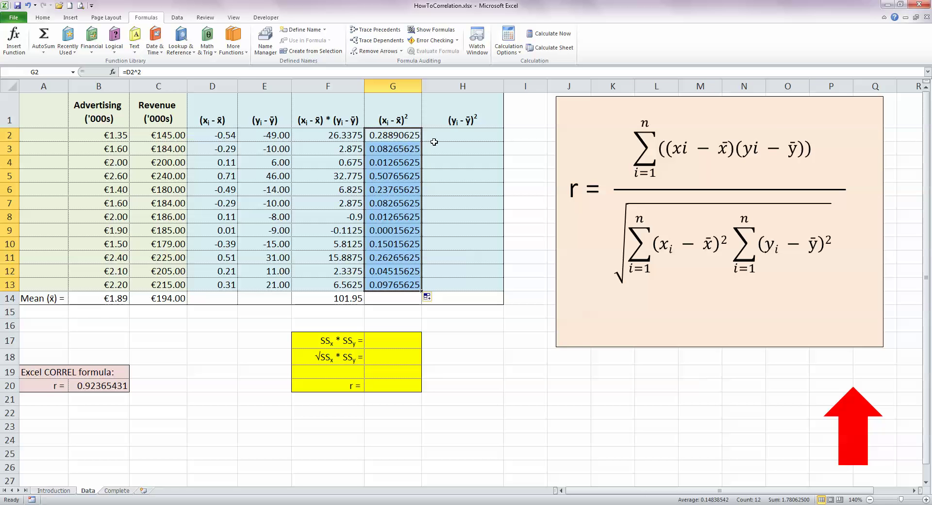
Step: Calculate the squared Revenue deviations by entering =E2^2 in H2 and filling it down to H13
left_click(475, 130)
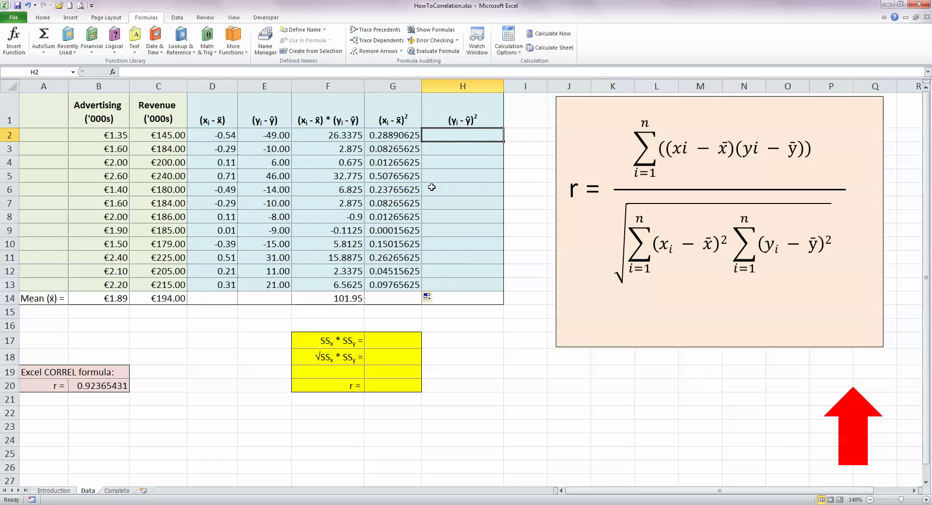
type("=")
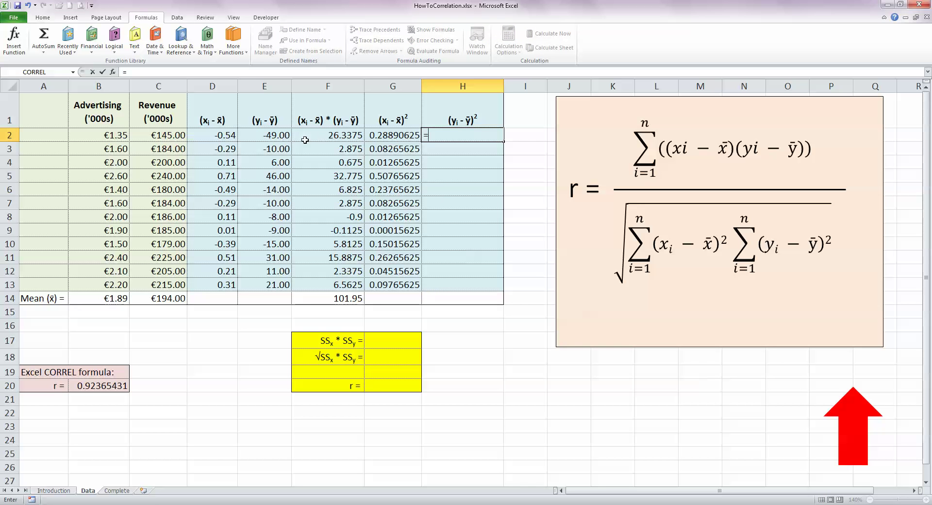
left_click(272, 134)
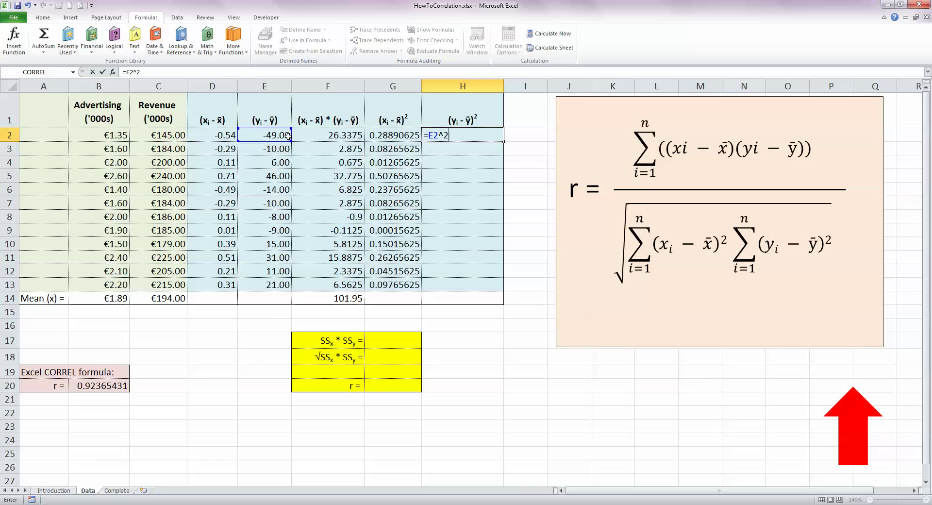
key("Return")
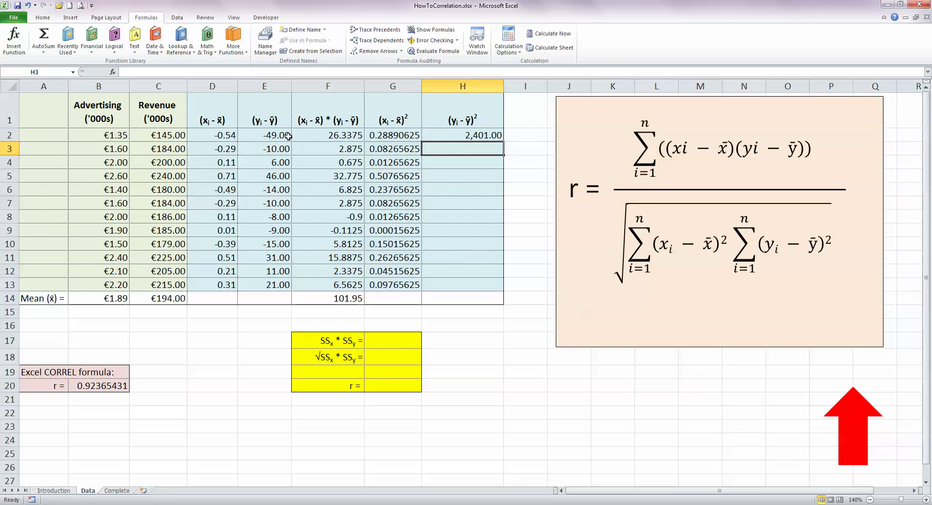
left_click(488, 138)
left_click_drag(503, 141, 483, 286)
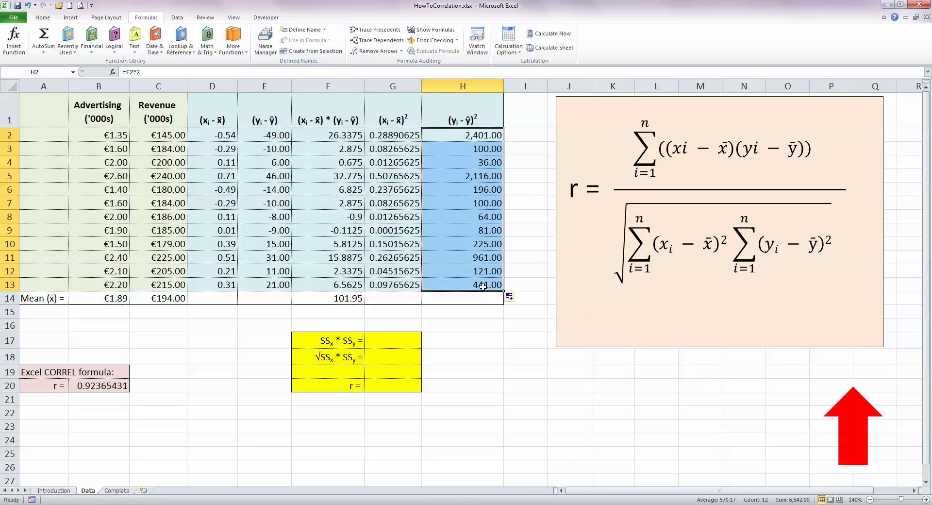
Step: Nudge the red arrow below the formula box and sum the squared Advertising deviations in G14 with =sum(G2:G13)
left_click(457, 279)
left_click_drag(855, 399, 868, 417)
left_click(405, 296)
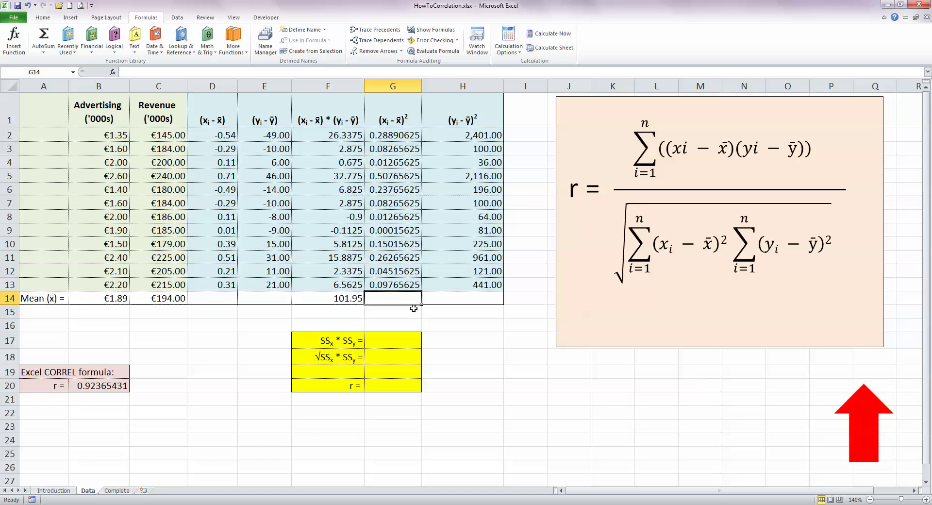
type("=sum(")
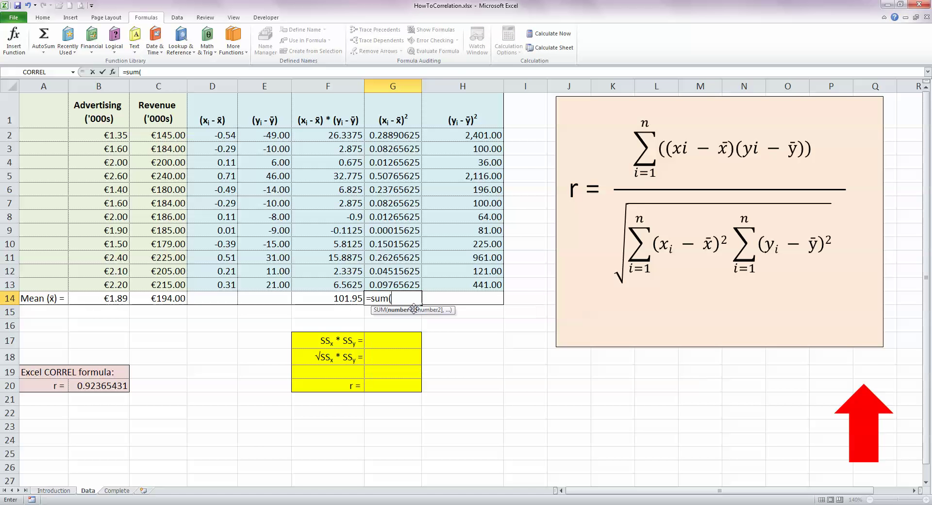
left_click_drag(396, 135, 416, 281)
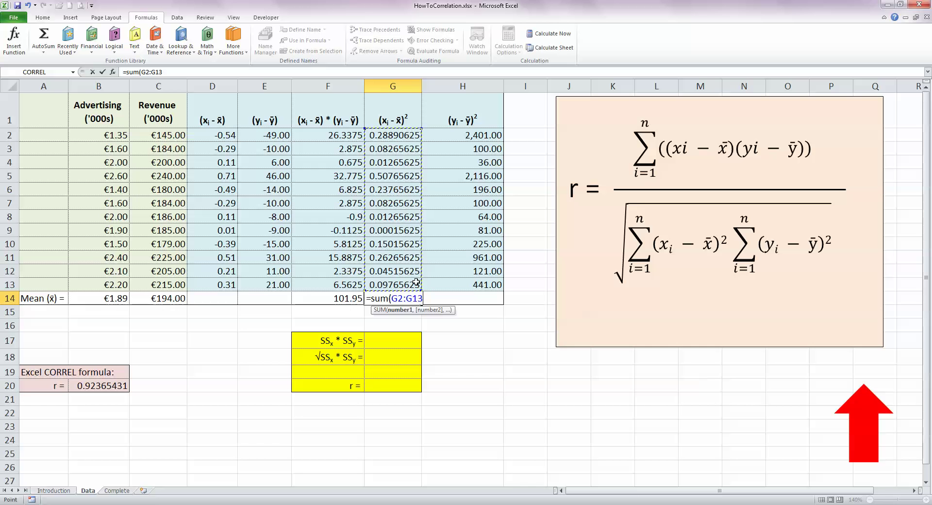
key("Return")
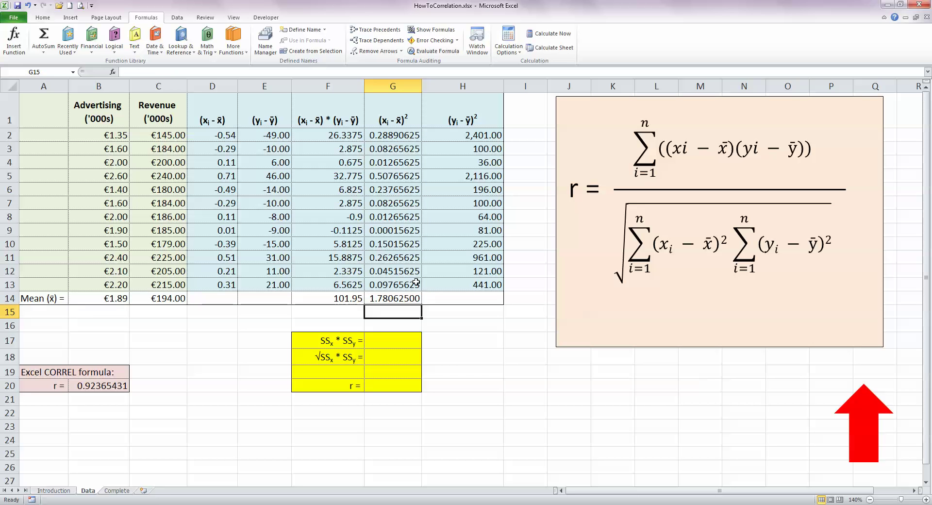
Step: Sum the squared Revenue deviations in H14 with the formula =sum(H2:H13)
left_click(481, 297)
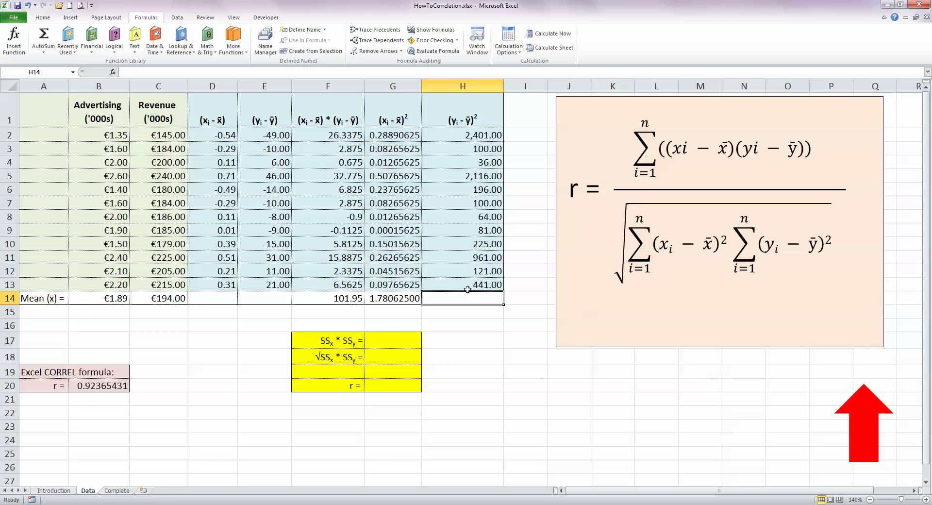
type("=sum(")
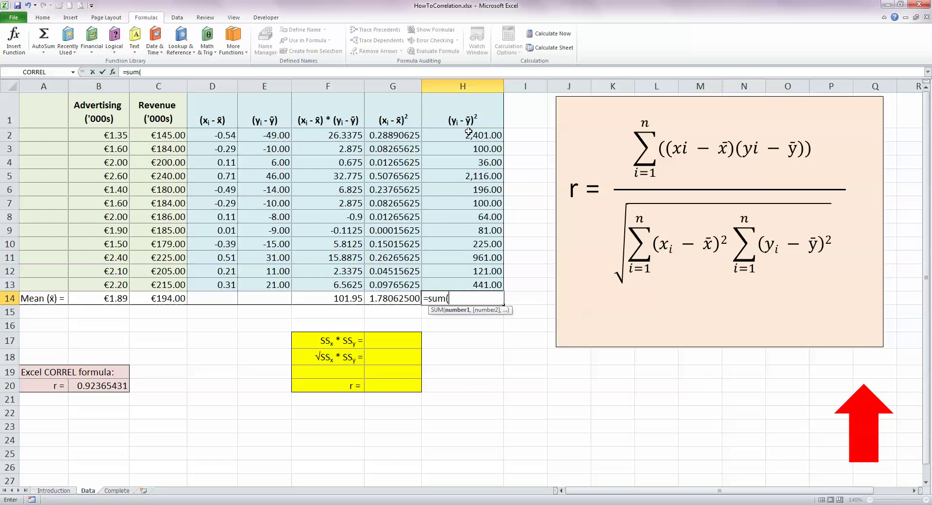
left_click_drag(468, 138, 478, 280)
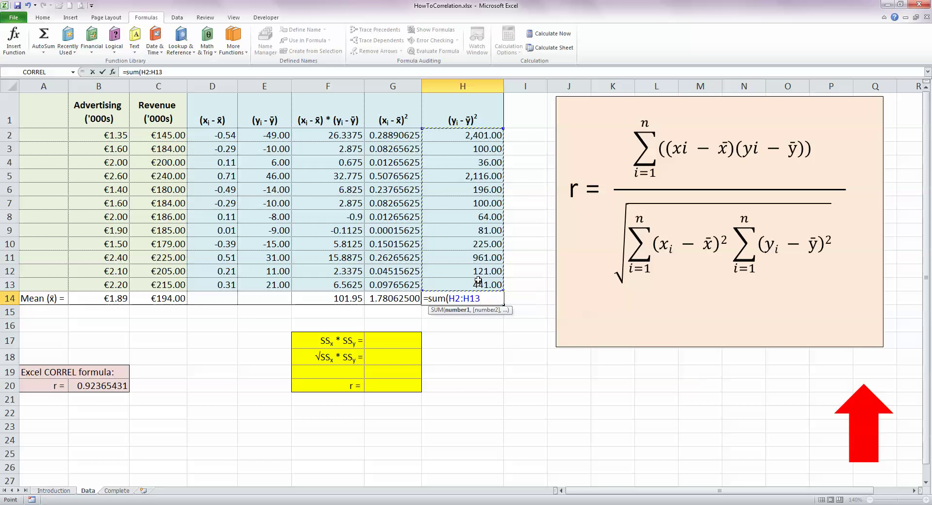
type(")")
key("Return")
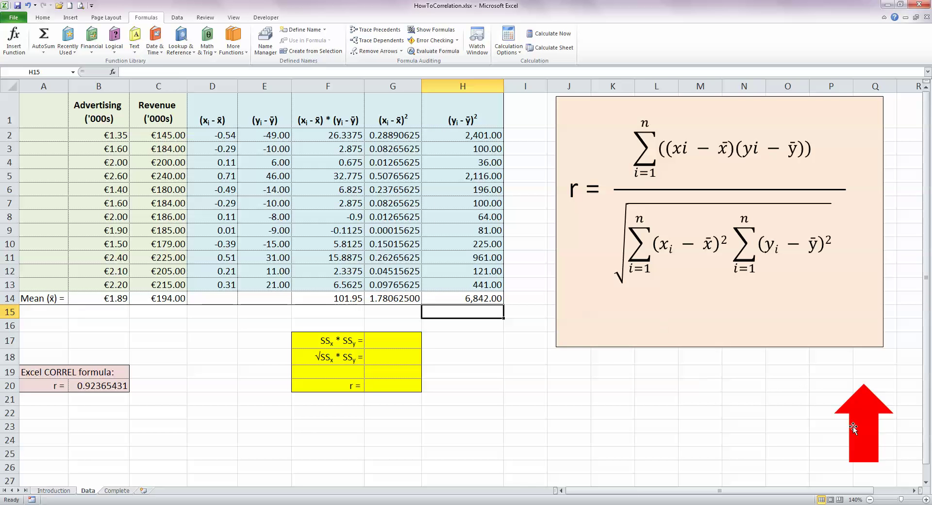
Step: Reposition the red arrow slightly upward and multiply the two sums of squares in G17 with =G14*H14
mouse_move(852, 427)
left_mouse_down()
mouse_move(750, 355)
mouse_move(635, 324)
mouse_move(663, 300)
mouse_move(714, 295)
mouse_move(740, 308)
mouse_move(828, 296)
mouse_move(853, 415)
left_mouse_up()
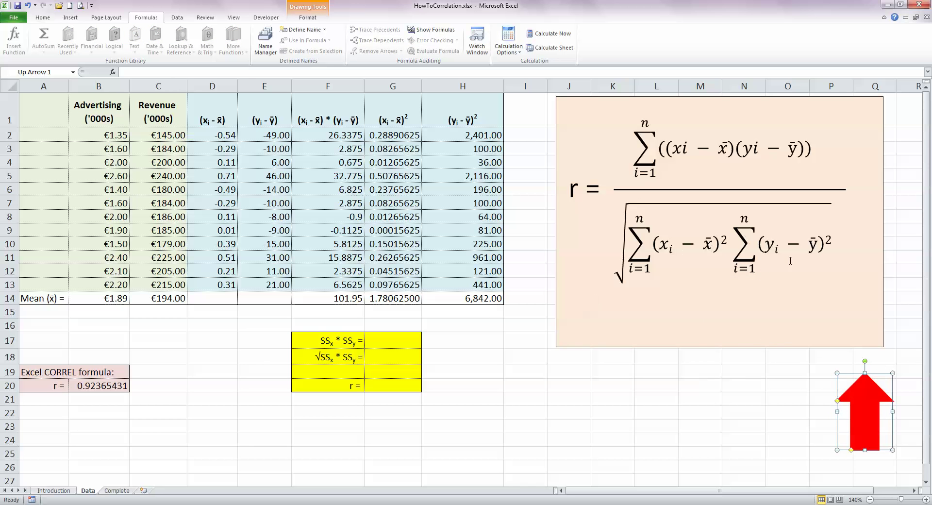
left_click_drag(400, 299, 464, 299)
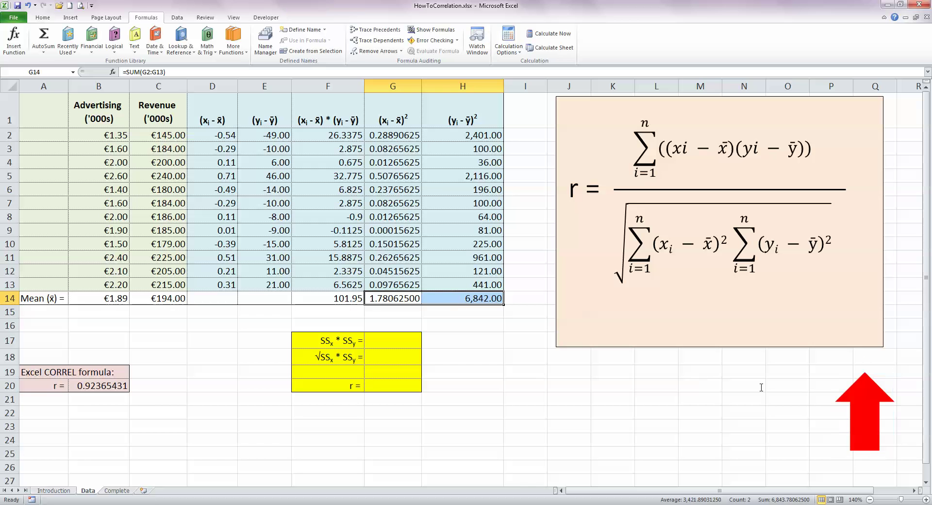
mouse_move(878, 413)
left_mouse_down()
mouse_move(478, 378)
mouse_move(422, 335)
mouse_move(456, 354)
mouse_move(487, 353)
mouse_move(418, 349)
mouse_move(867, 418)
left_mouse_up()
left_click(402, 348)
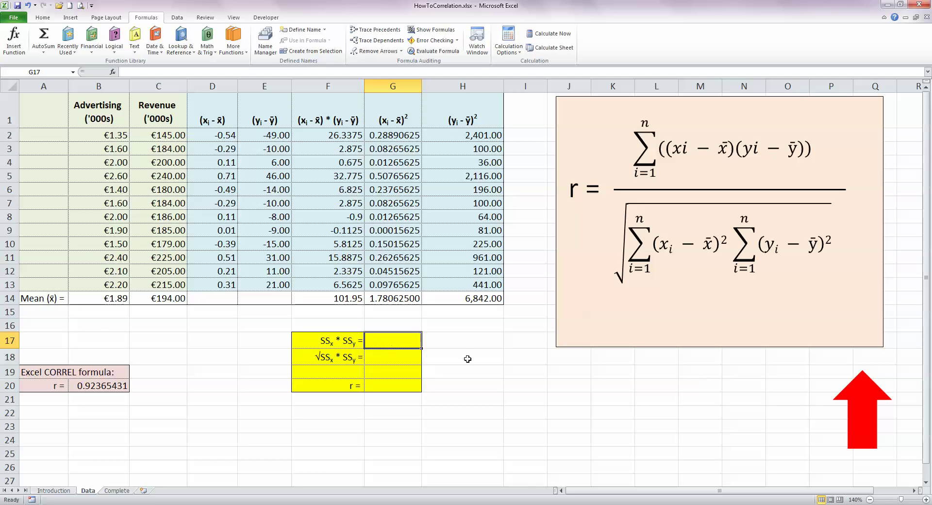
type("=")
left_click(397, 298)
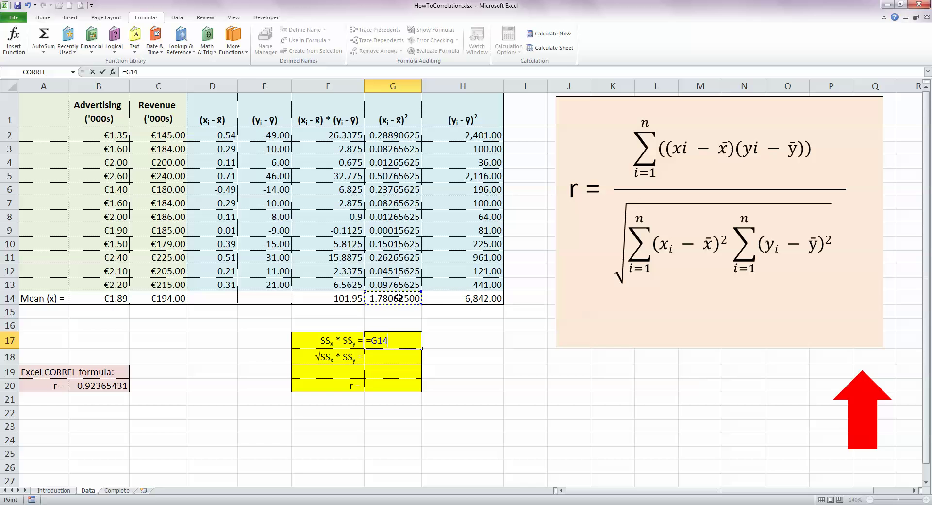
type("*")
left_click(474, 297)
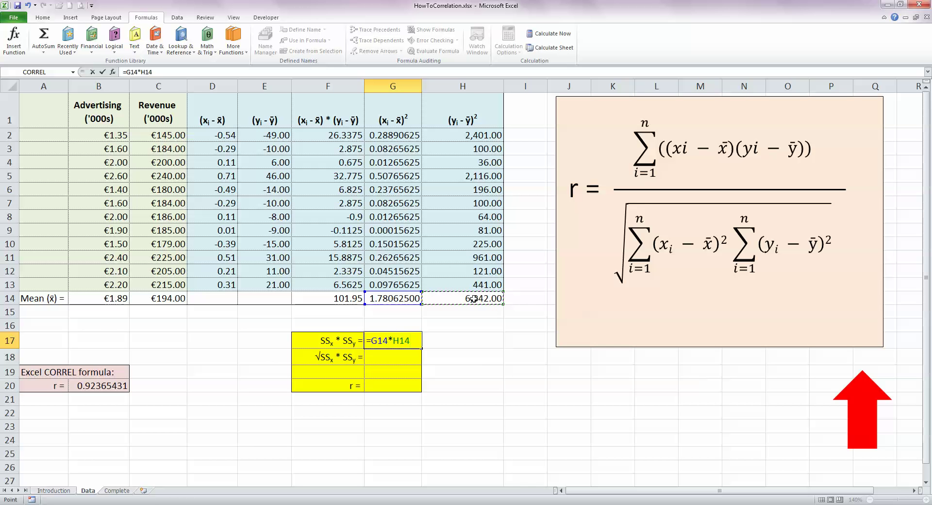
key("Return")
left_click(385, 341)
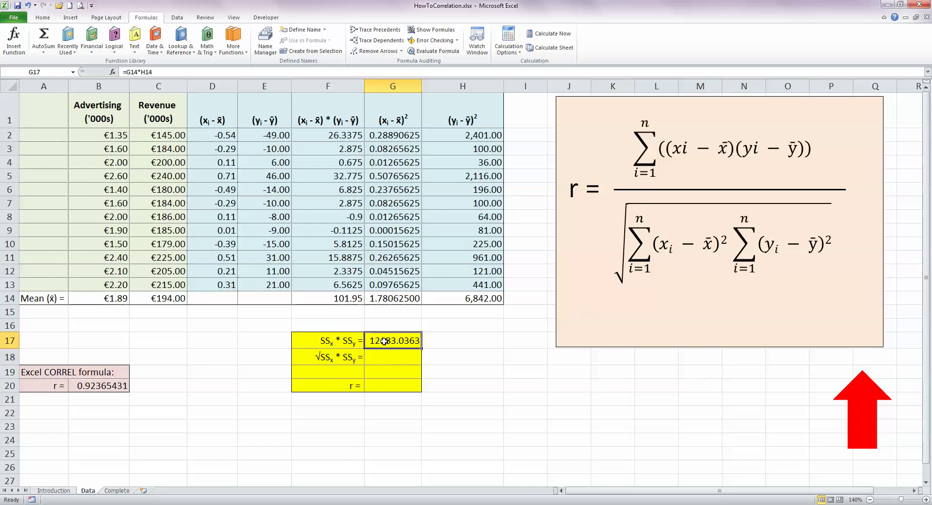
Step: Shift the red arrow slightly and take the square root of the sums-of-squares product in G18 with =sqrt(G17)
left_click(391, 356)
mouse_move(859, 414)
left_mouse_down()
mouse_move(660, 330)
mouse_move(621, 333)
mouse_move(856, 411)
left_mouse_up()
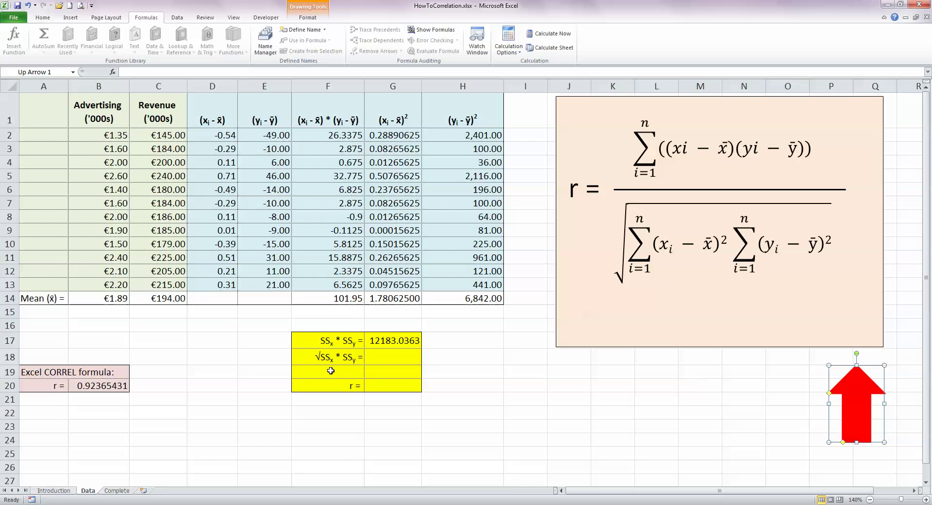
left_click(395, 356)
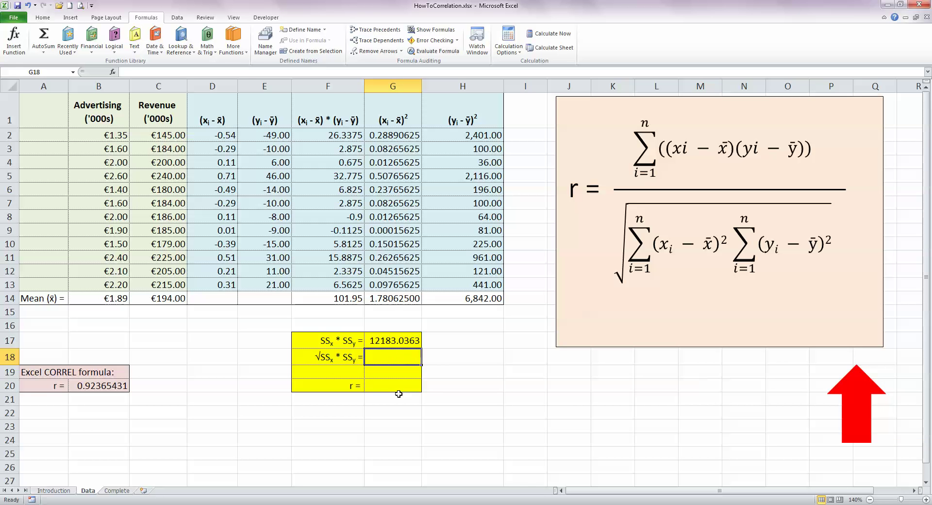
type("=")
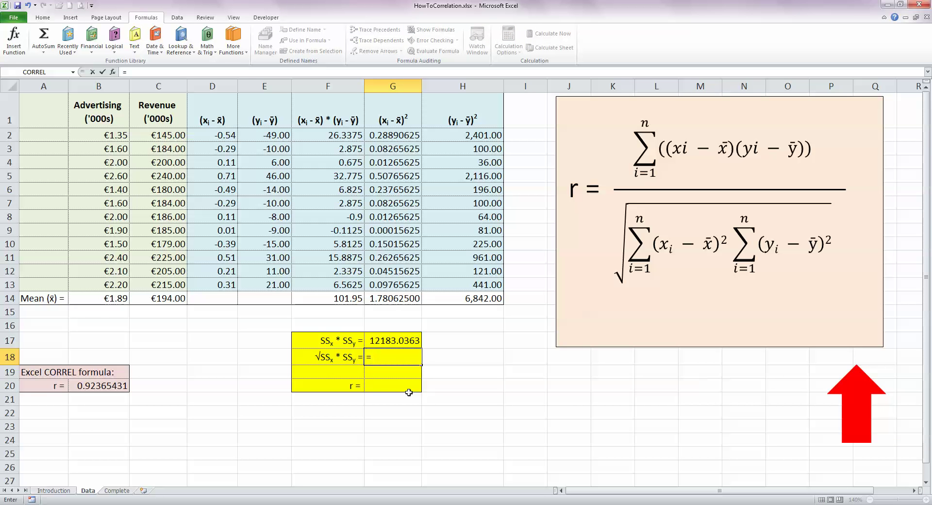
type("sqrt(")
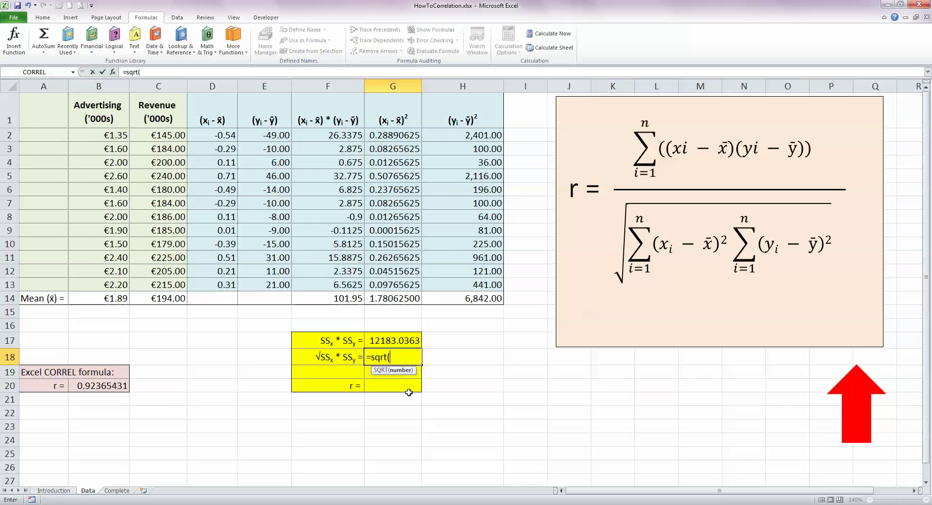
left_click(401, 340)
type(")")
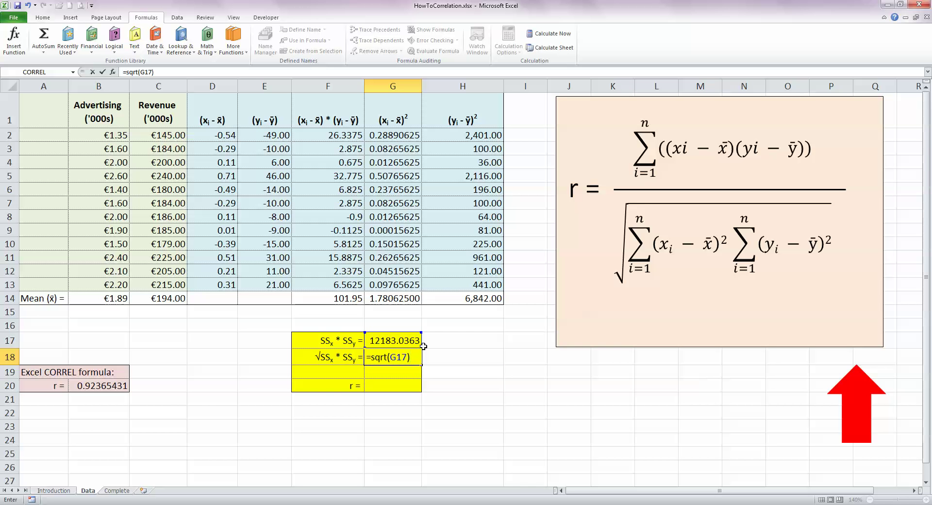
key("Return")
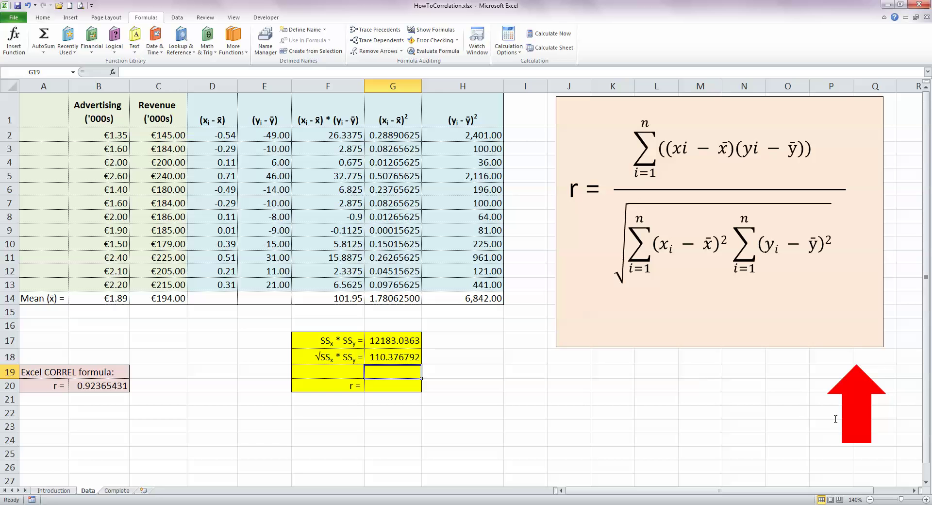
Step: Move the red arrow a little and calculate r in G20 by dividing the summed deviation products by the square root, using =F14/G18
mouse_move(855, 400)
left_mouse_down()
mouse_move(761, 334)
mouse_move(628, 273)
mouse_move(315, 351)
mouse_move(438, 310)
mouse_move(632, 209)
mouse_move(765, 171)
mouse_move(809, 172)
mouse_move(633, 195)
mouse_move(605, 384)
mouse_move(388, 426)
mouse_move(376, 405)
mouse_move(636, 323)
mouse_move(618, 323)
mouse_move(835, 308)
mouse_move(844, 403)
left_mouse_up()
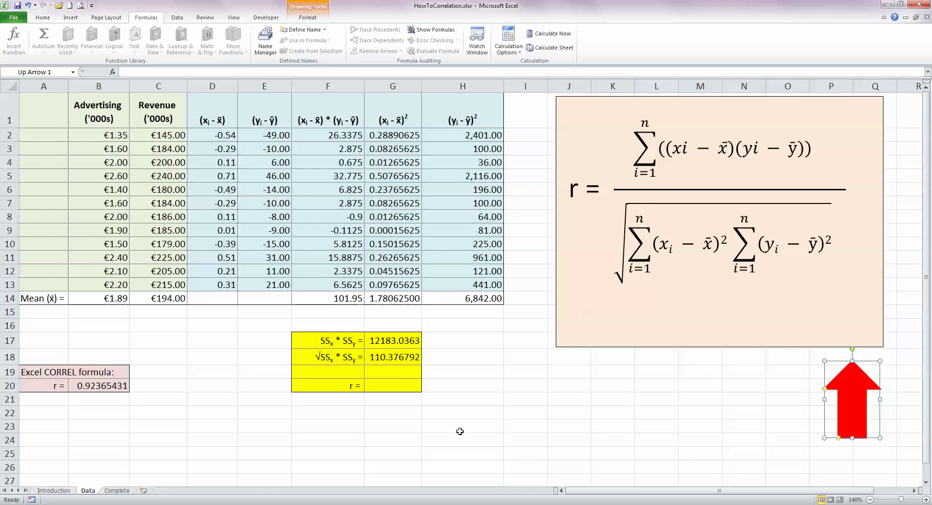
left_click(398, 384)
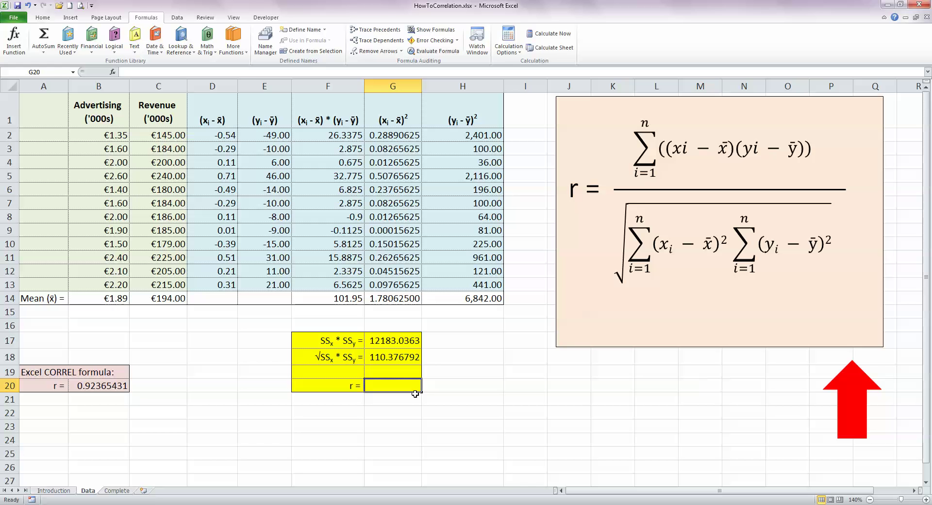
type("=")
left_click(348, 299)
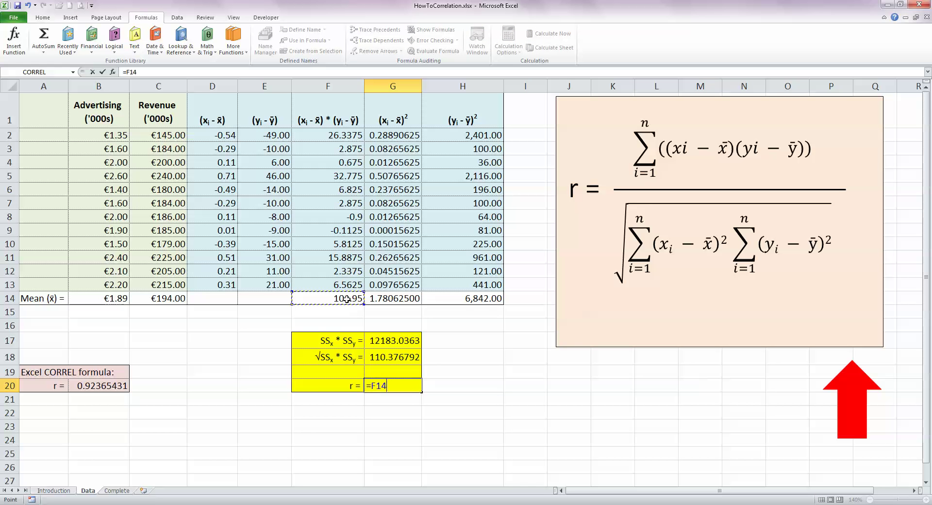
type("/")
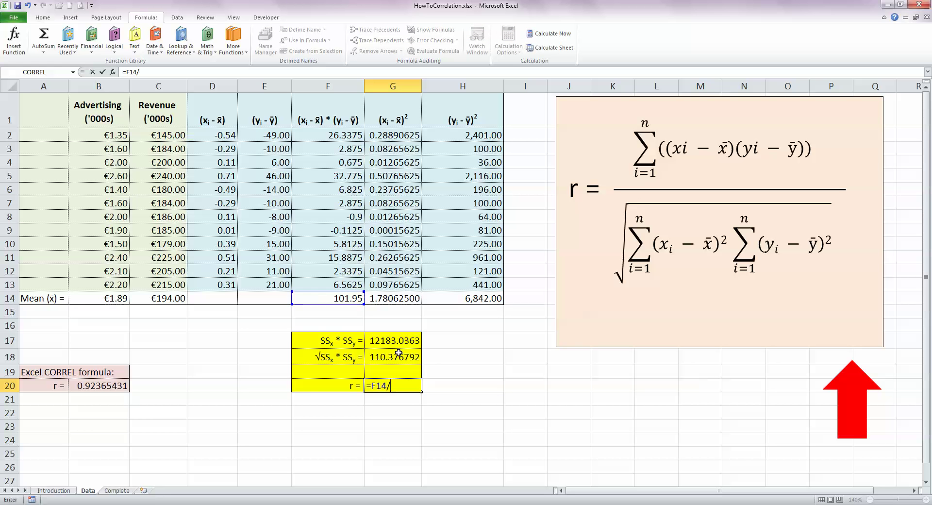
left_click(402, 354)
key("Return")
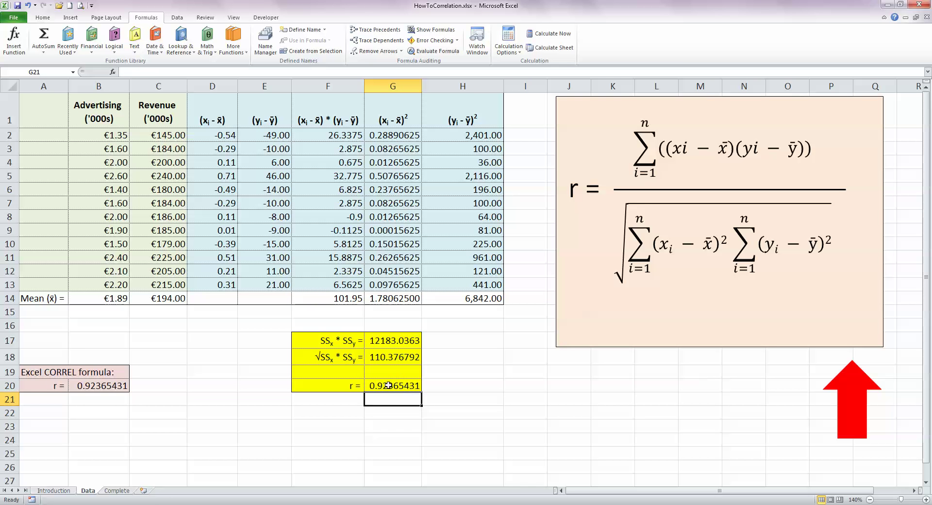
left_click(345, 424)
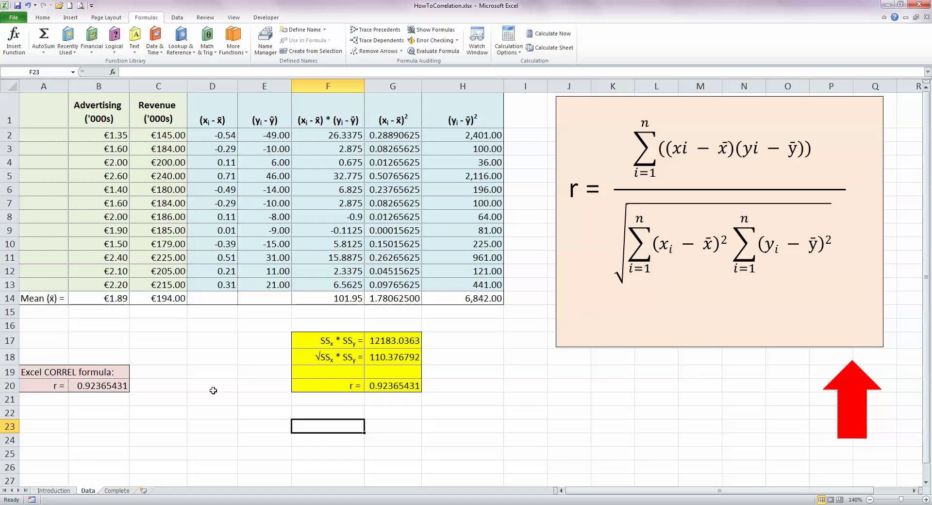
Step: Insert a markers-only scatter chart of the Advertising and Revenue data in B2:C13
left_click_drag(116, 136, 173, 280)
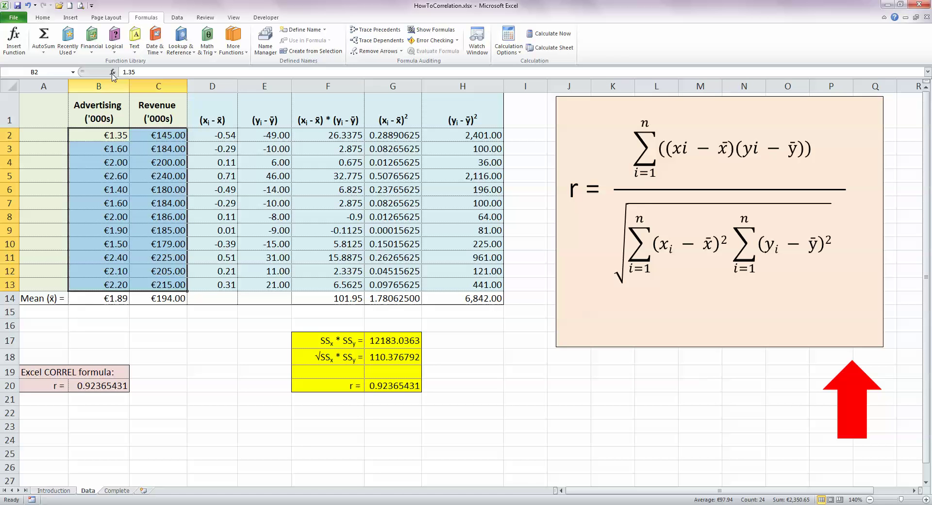
left_click(70, 17)
left_click(287, 39)
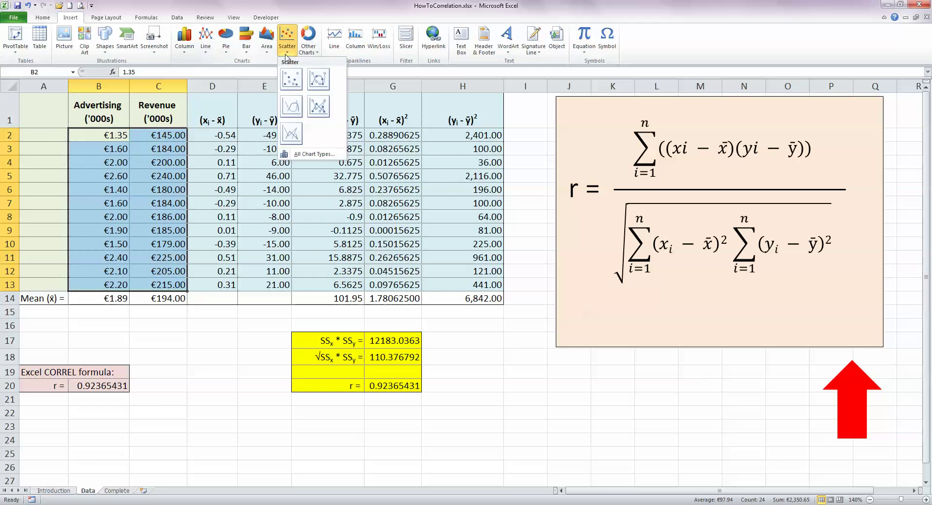
left_click(290, 84)
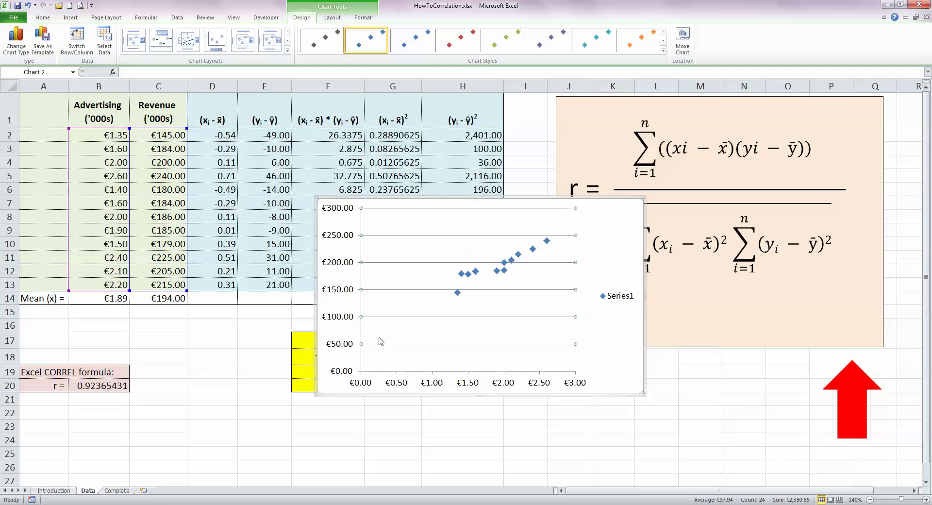
Step: Move the scatter chart to about E12:J26 and delete its Series1 legend
left_click_drag(455, 198, 393, 276)
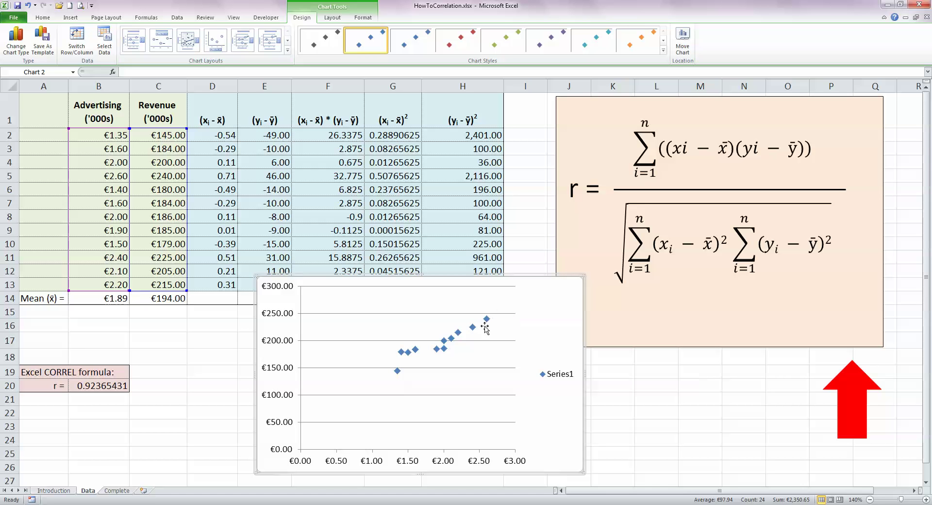
left_click(557, 373)
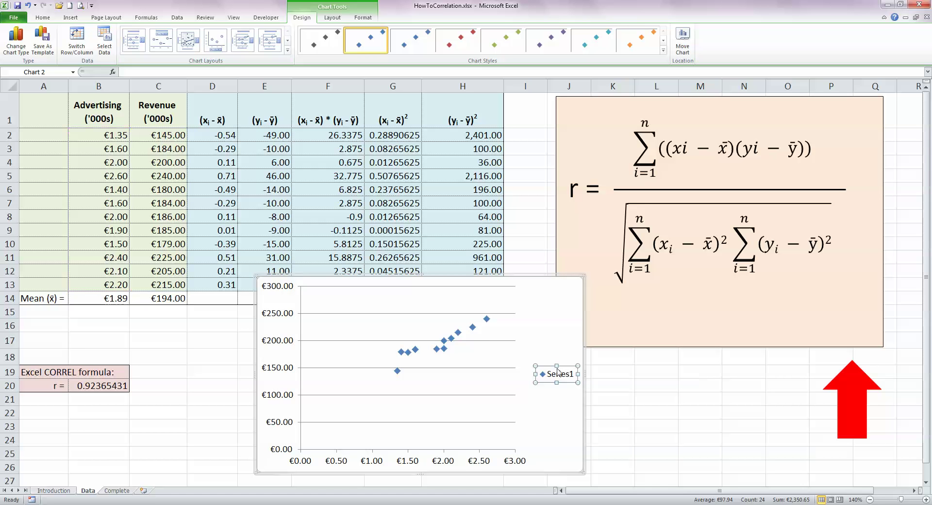
key("Delete")
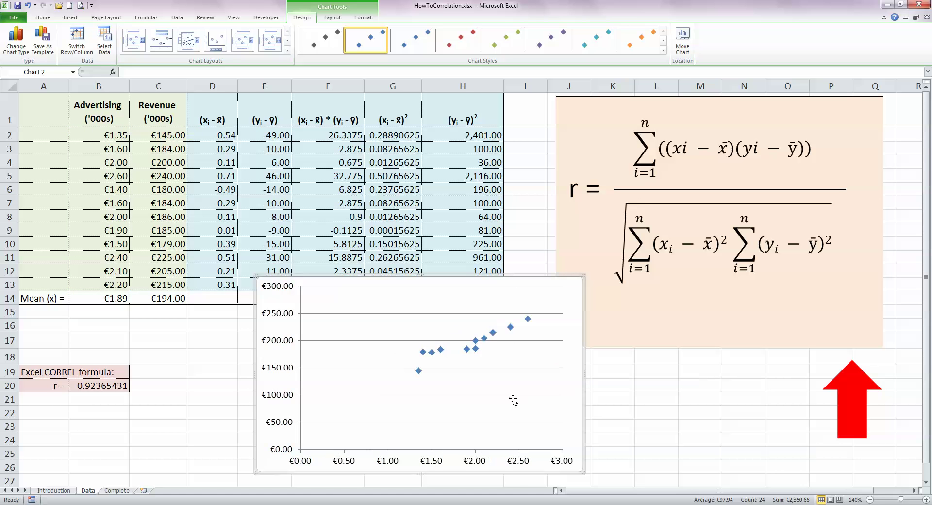
Step: Set the scatter chart's horizontal axis to a fixed minimum of 1.0
left_click(399, 463)
right_click(397, 464)
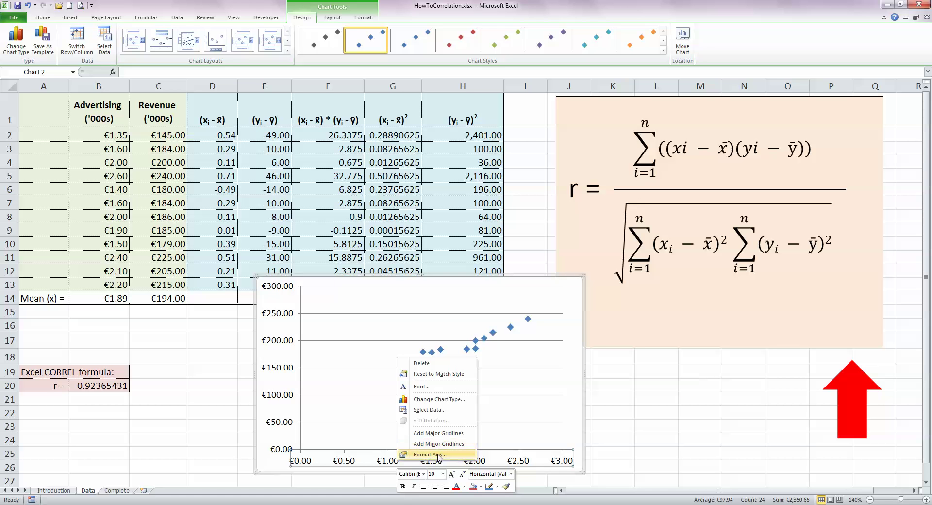
left_click(438, 454)
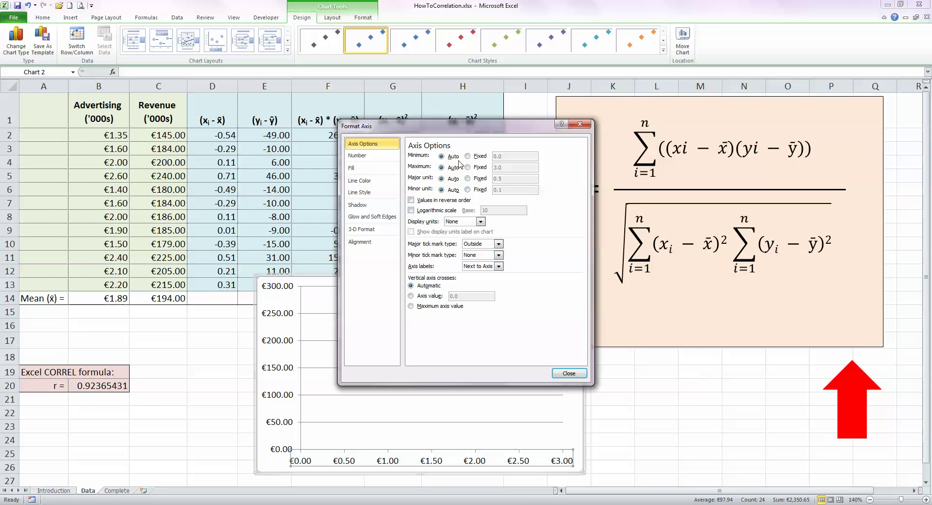
left_click(479, 159)
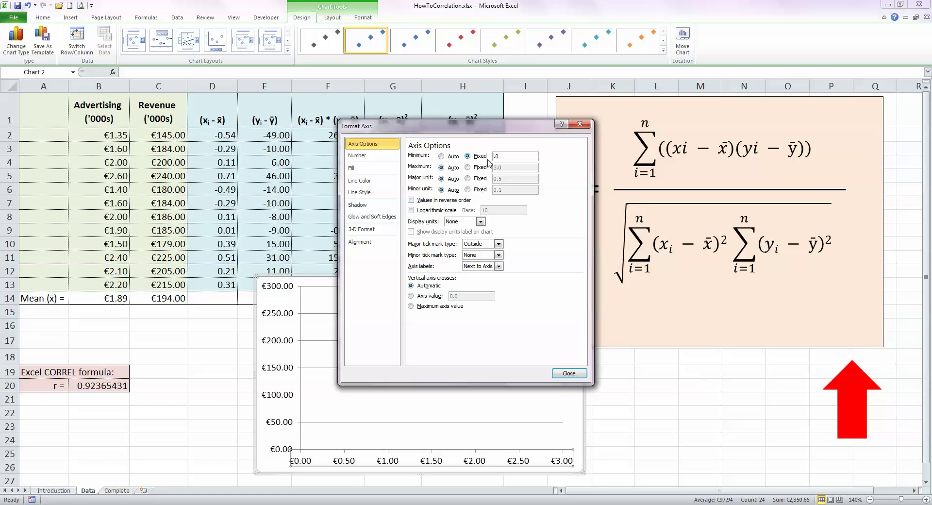
key("Return")
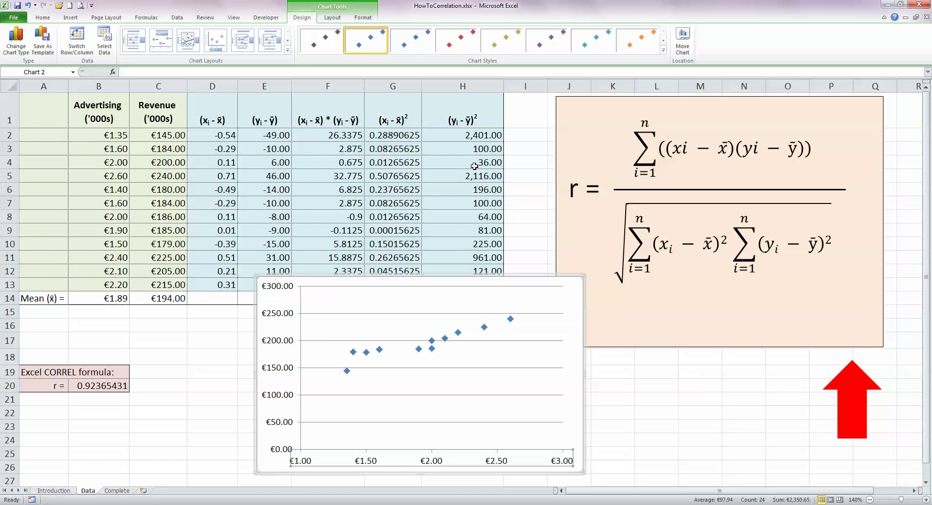
Step: Add a linear trendline to the scatter chart's data series, keeping the automatic trendline name, and deselect the chart
left_click(380, 351)
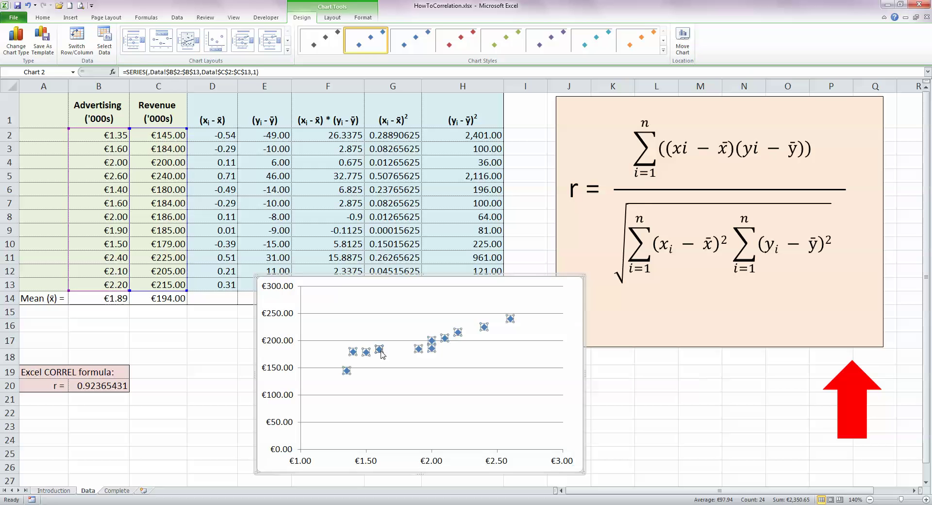
right_click(381, 350)
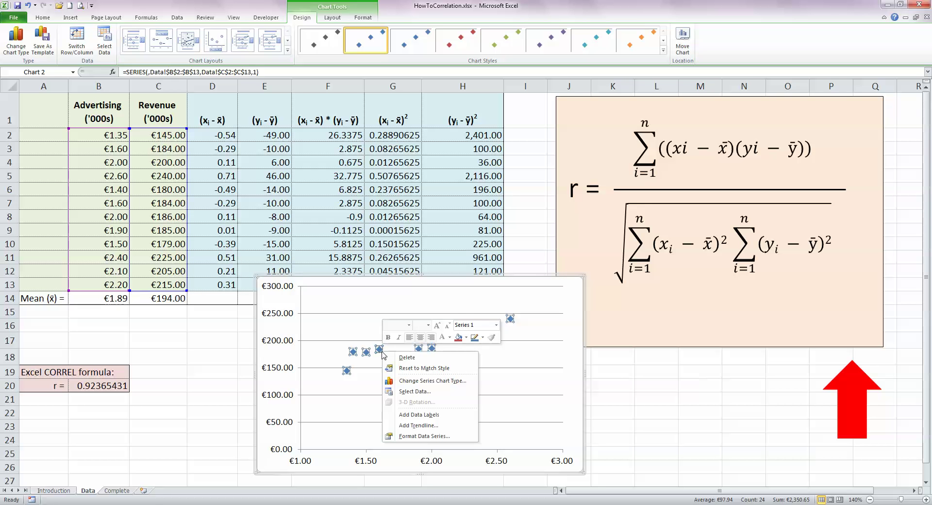
left_click(432, 427)
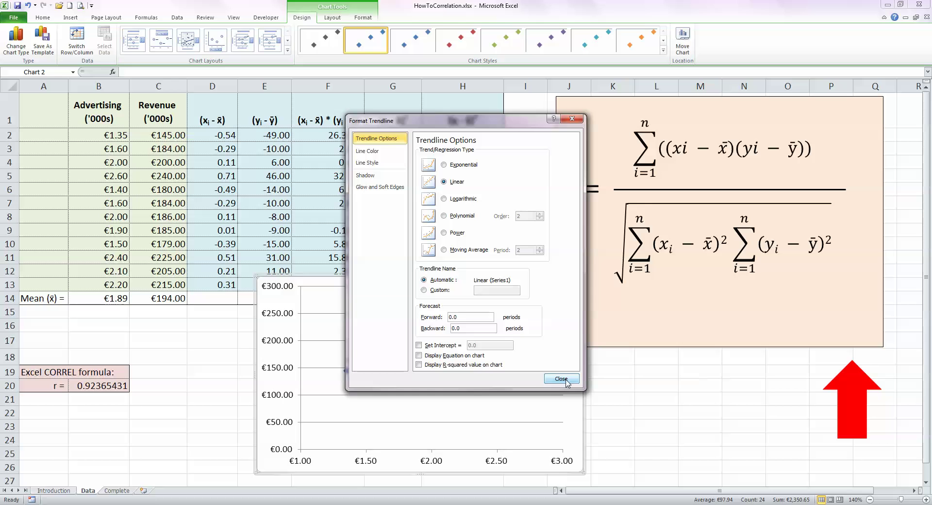
left_click(563, 379)
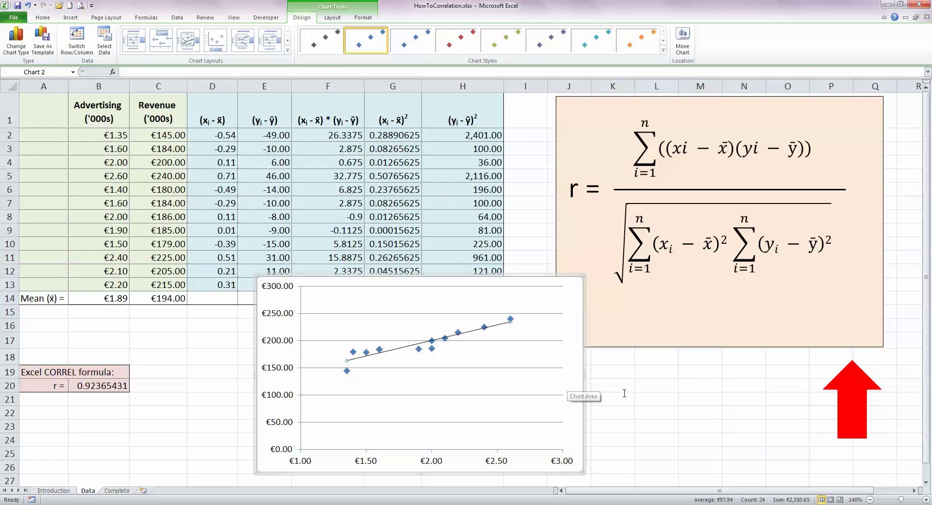
left_click(710, 407)
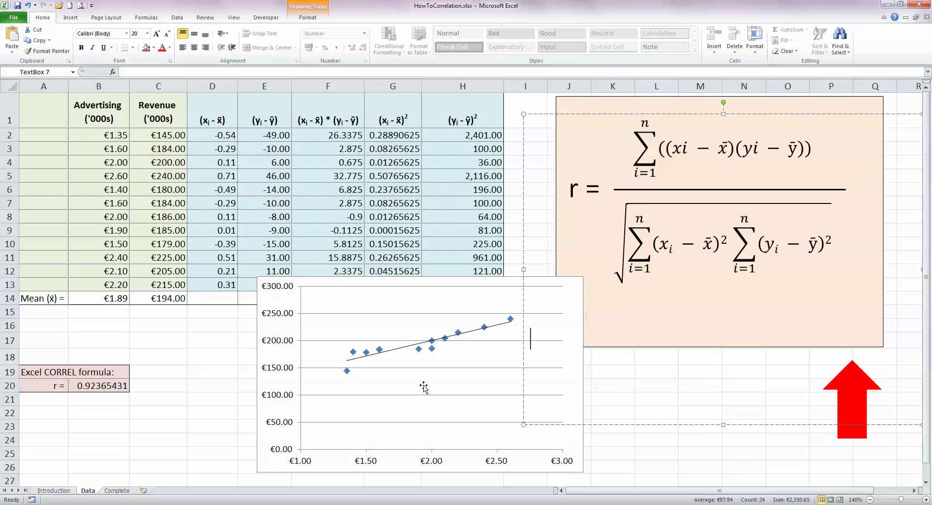
left_click(637, 450)
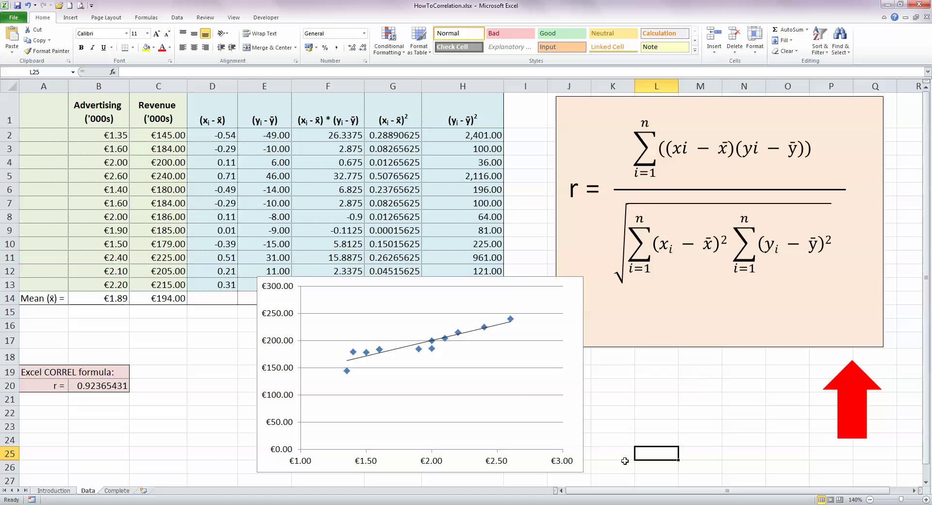
Step: Move the scatter chart off the calculations to about J13:Q27, over the lower part of the formula box, and deselect it
left_click_drag(528, 280, 852, 281)
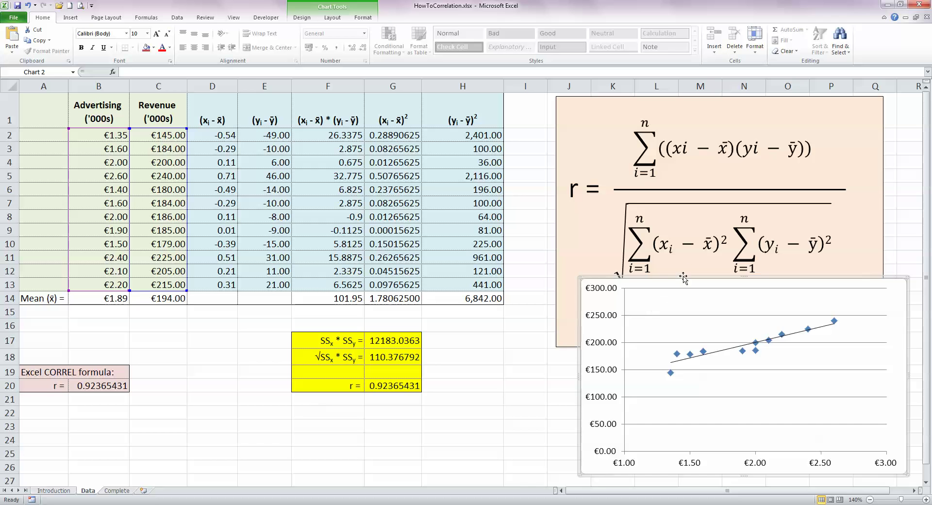
left_click_drag(683, 278, 646, 281)
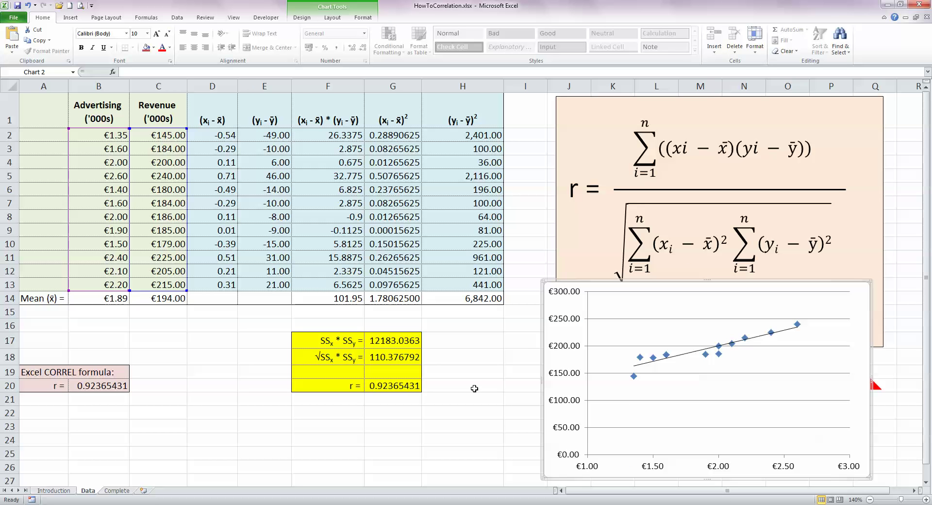
left_click(502, 398)
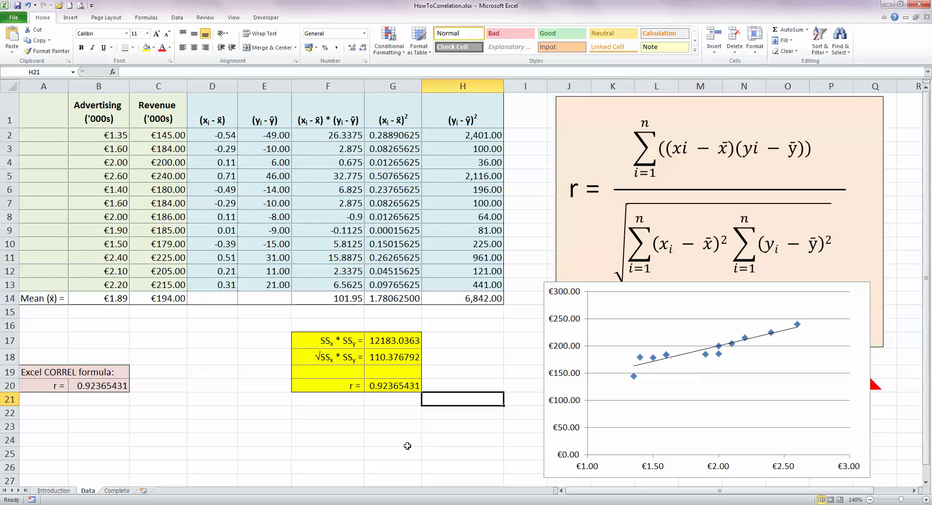